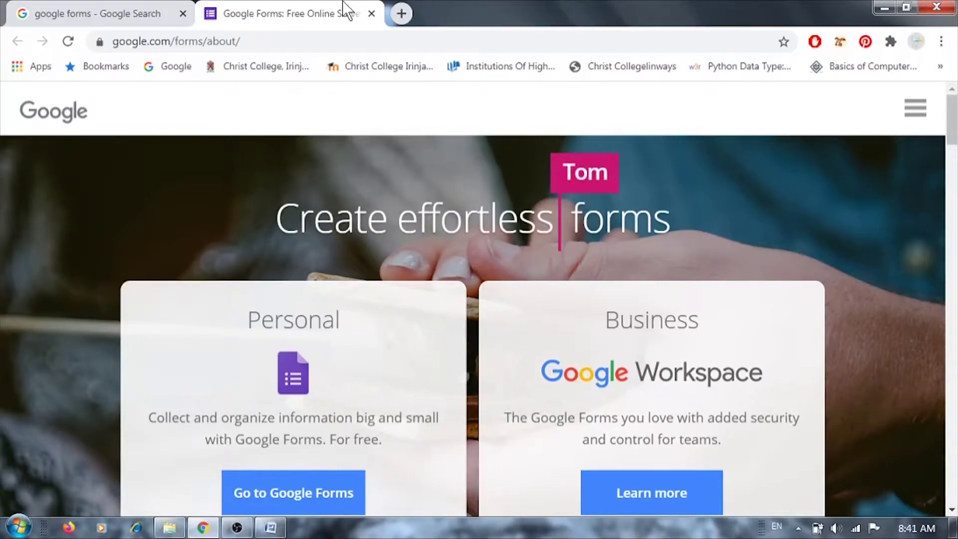
pyautogui.click(141, 5)
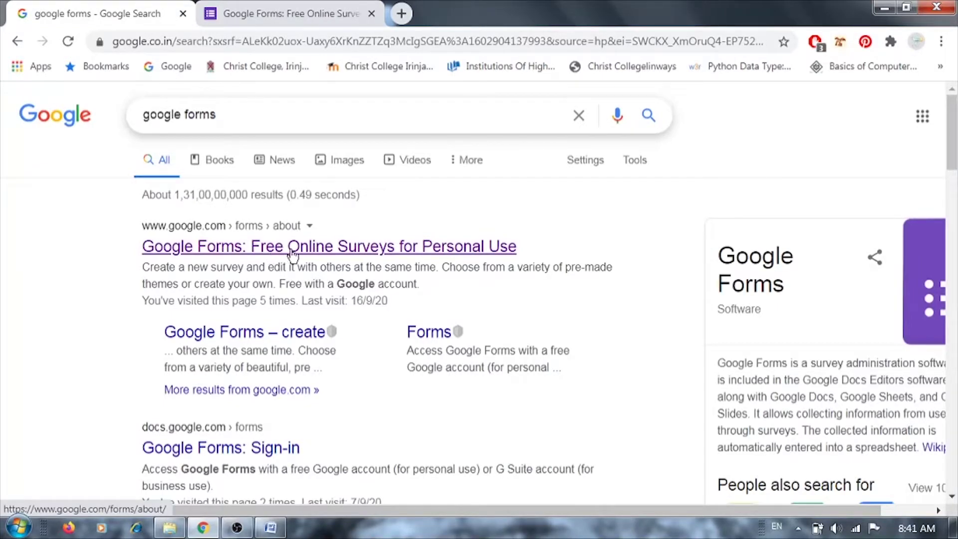
pyautogui.click(286, 8)
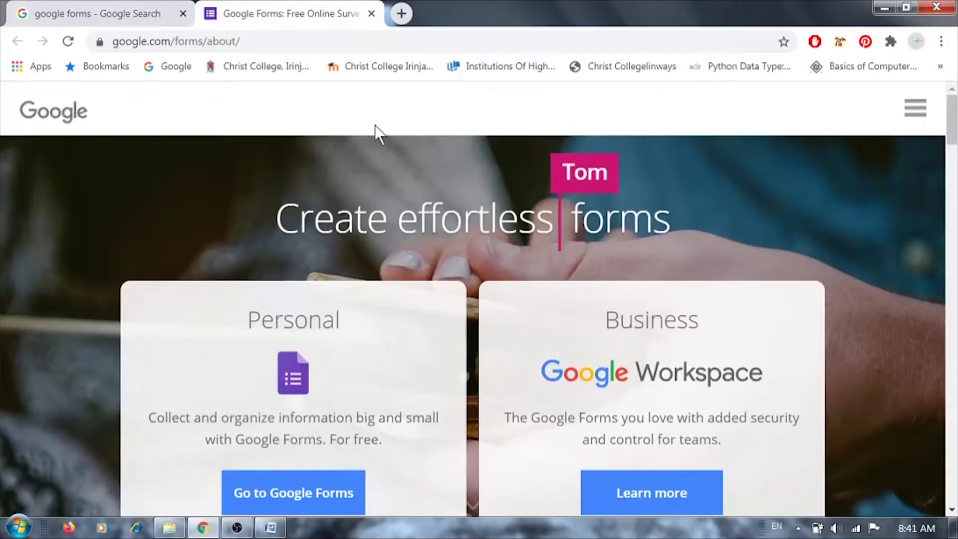
pyautogui.click(103, 8)
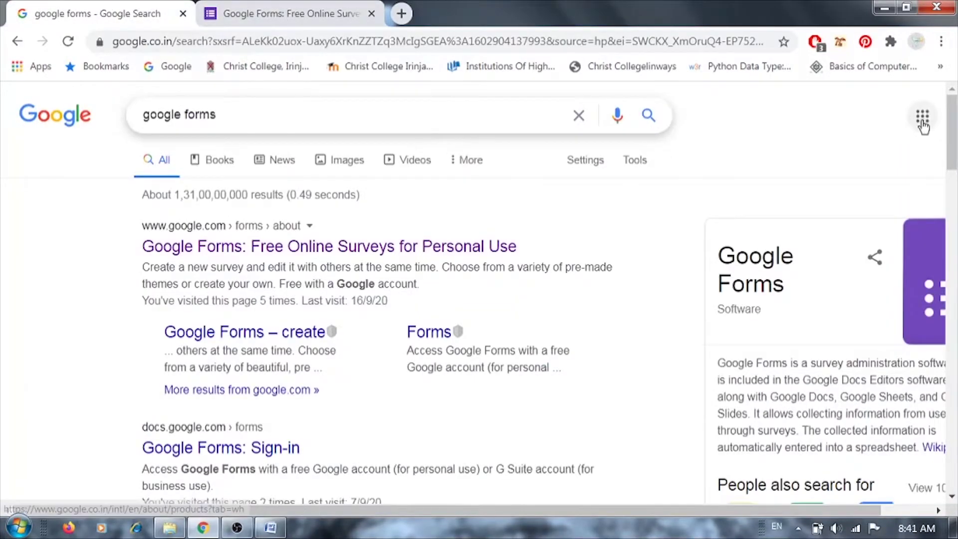
pyautogui.click(302, 9)
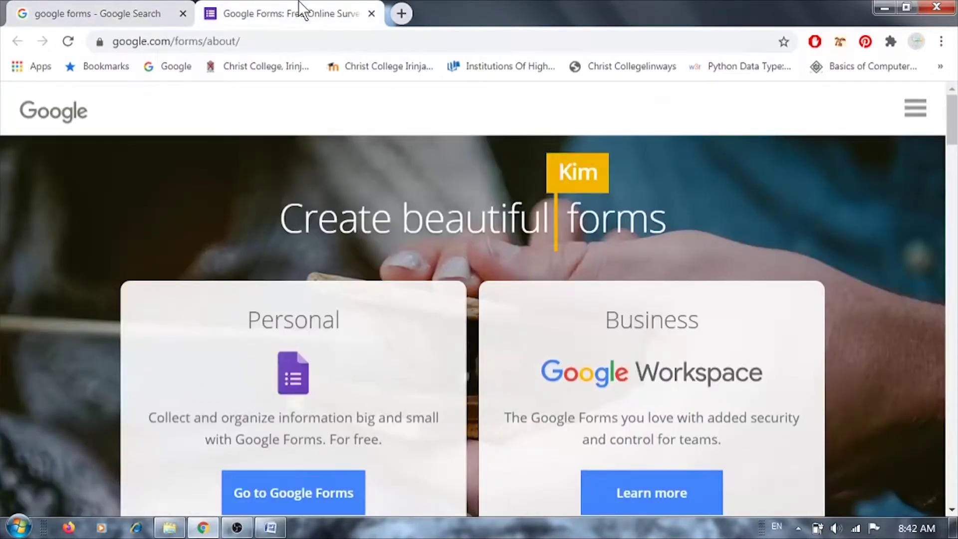
# Go to the personal version of Google Forms and close the Google search results tab.
pyautogui.click(276, 496)
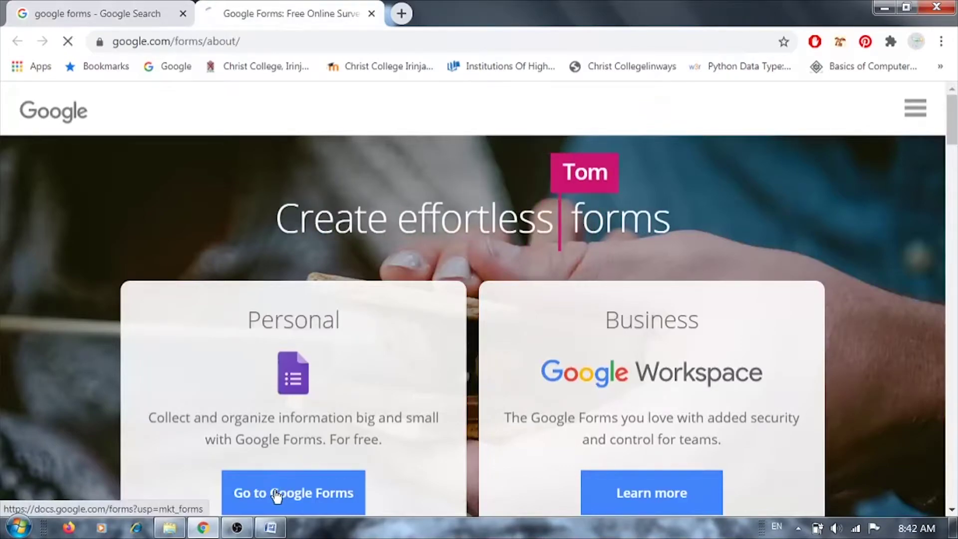
pyautogui.click(183, 14)
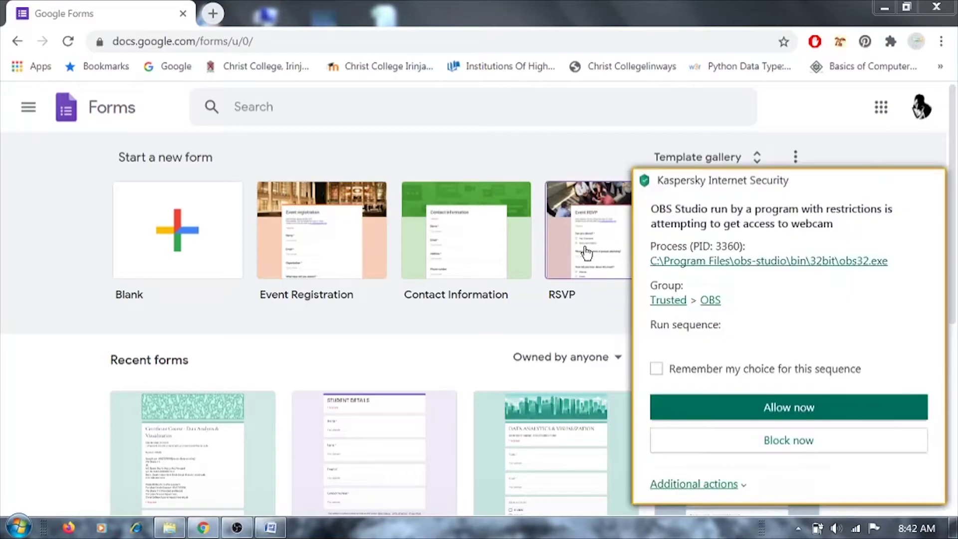
# Allow OBS Studio to access the webcam and start a new blank form.
pyautogui.click(759, 405)
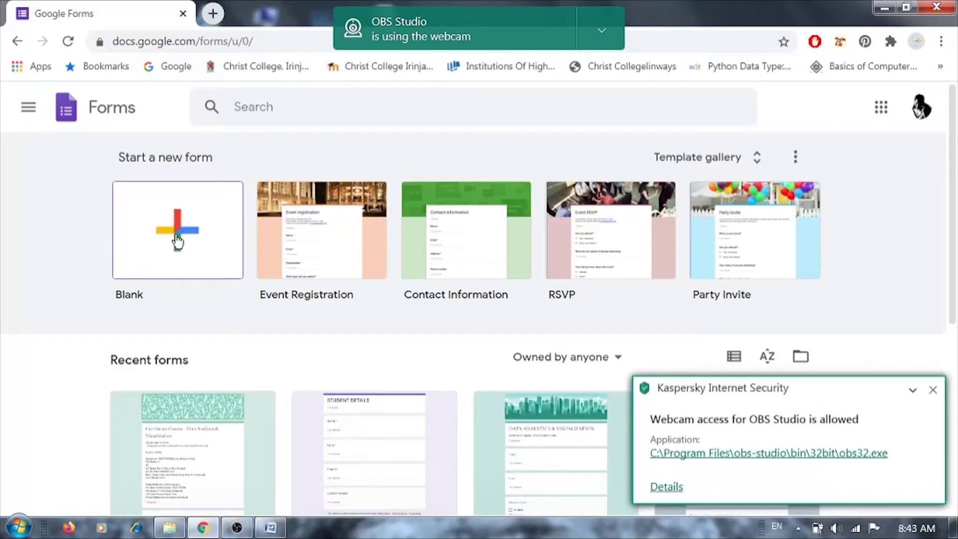
pyautogui.click(176, 237)
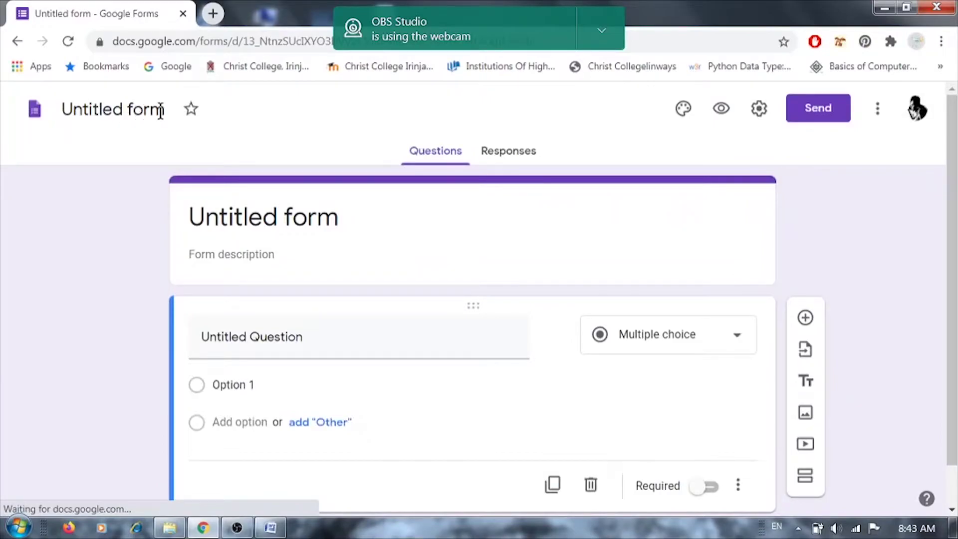
# Name the form TRAIL and apply that name as the form's title, leaving the description empty.
pyautogui.click(160, 110)
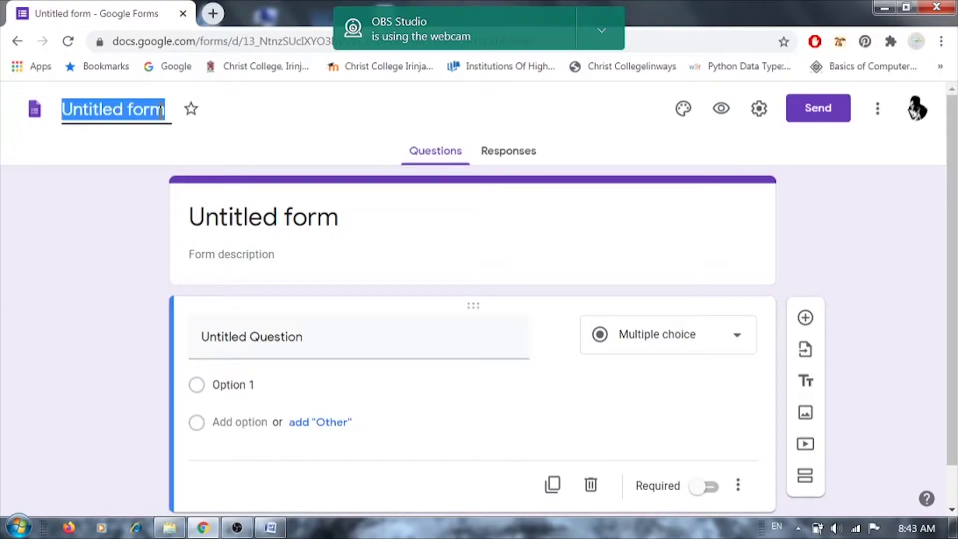
pyautogui.write('TRAIL')
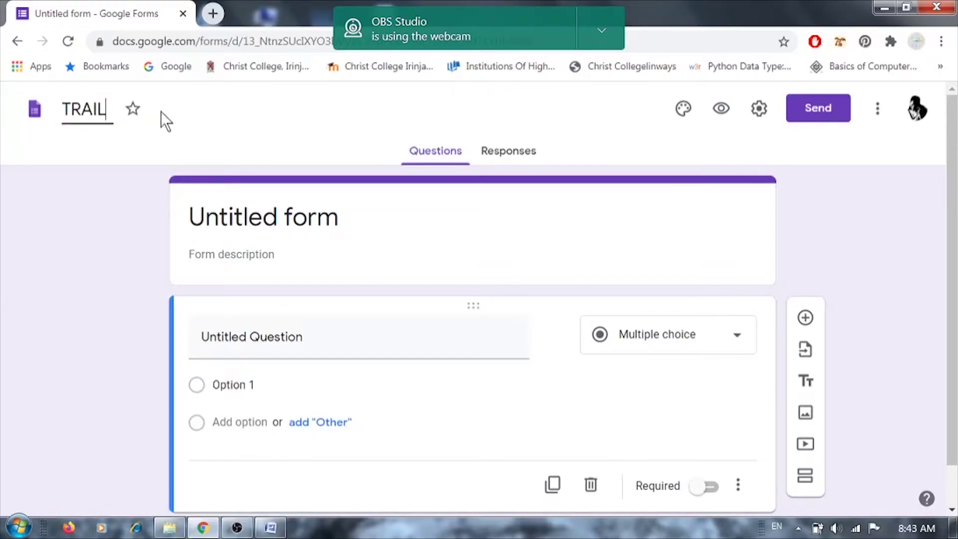
pyautogui.click(270, 216)
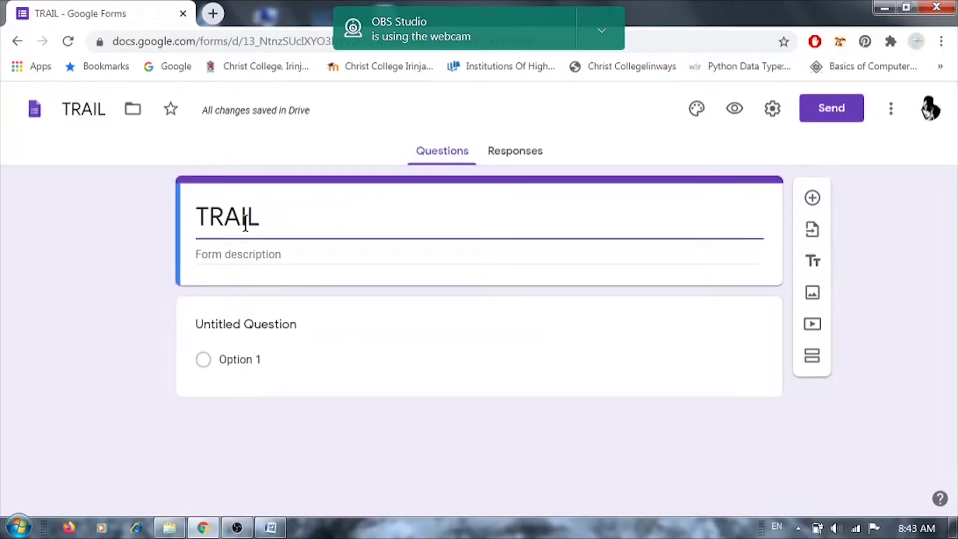
pyautogui.click(222, 254)
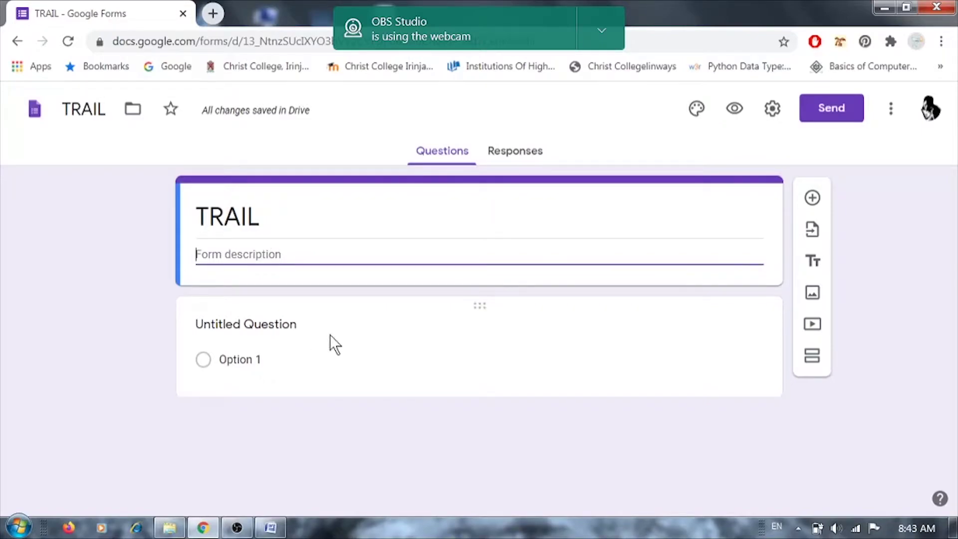
# Title the form's first question NAME in capital letters.
pyautogui.click(255, 324)
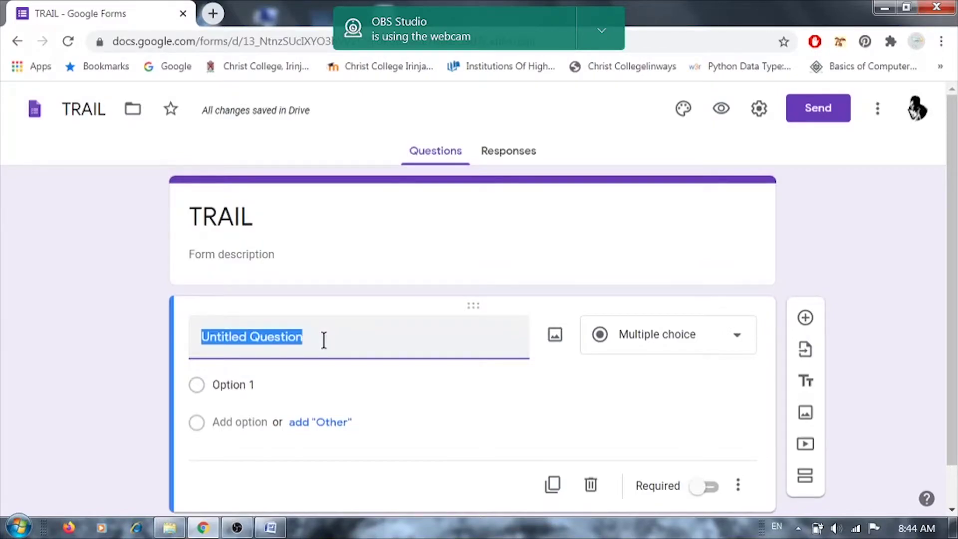
pyautogui.write('nAME')
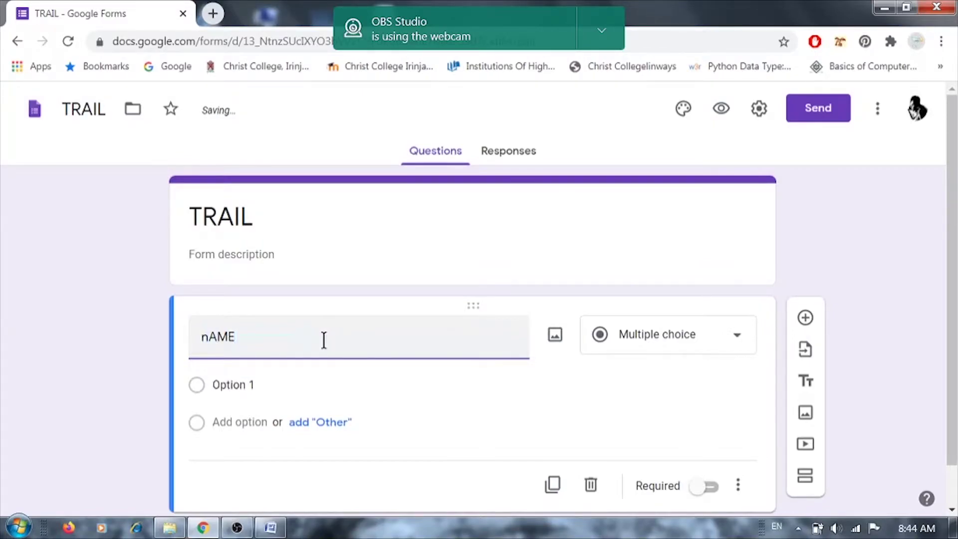
pyautogui.press('BackSpace')
pyautogui.press('BackSpace')
pyautogui.press('BackSpace')
pyautogui.press('BackSpace')
pyautogui.write('NAME')
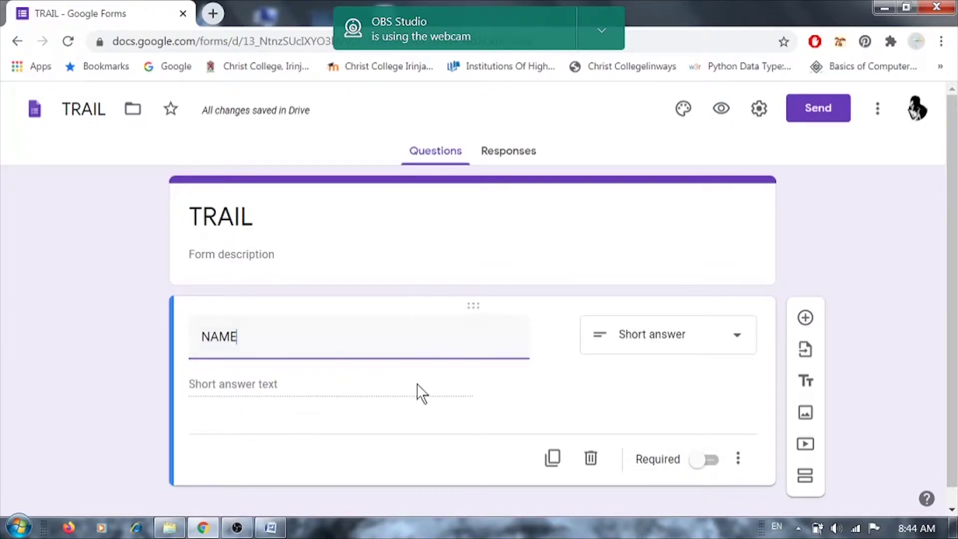
# Keep NAME as a Short answer question and make it required.
pyautogui.click(738, 341)
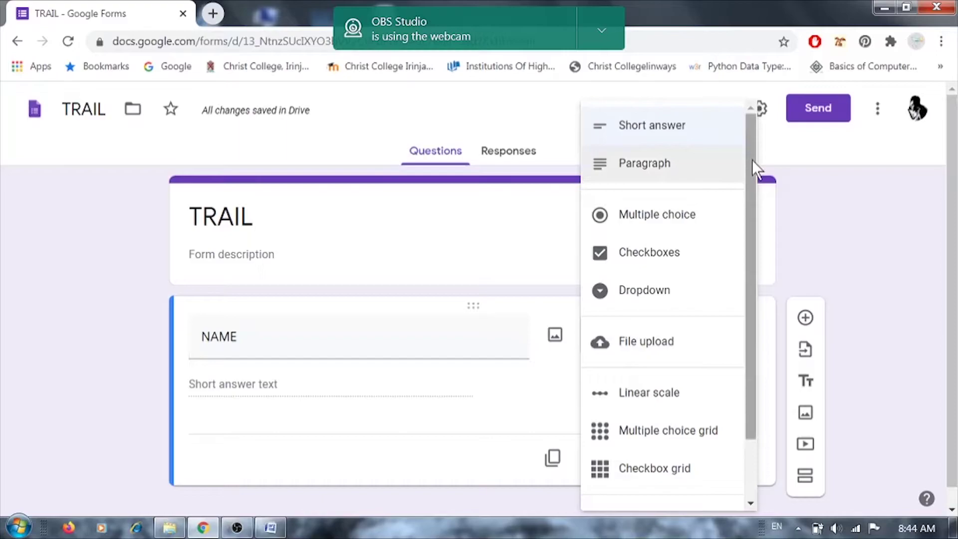
pyautogui.moveTo(752, 160)
pyautogui.mouseDown()
pyautogui.moveTo(751, 258)
pyautogui.moveTo(744, 153)
pyautogui.mouseUp()
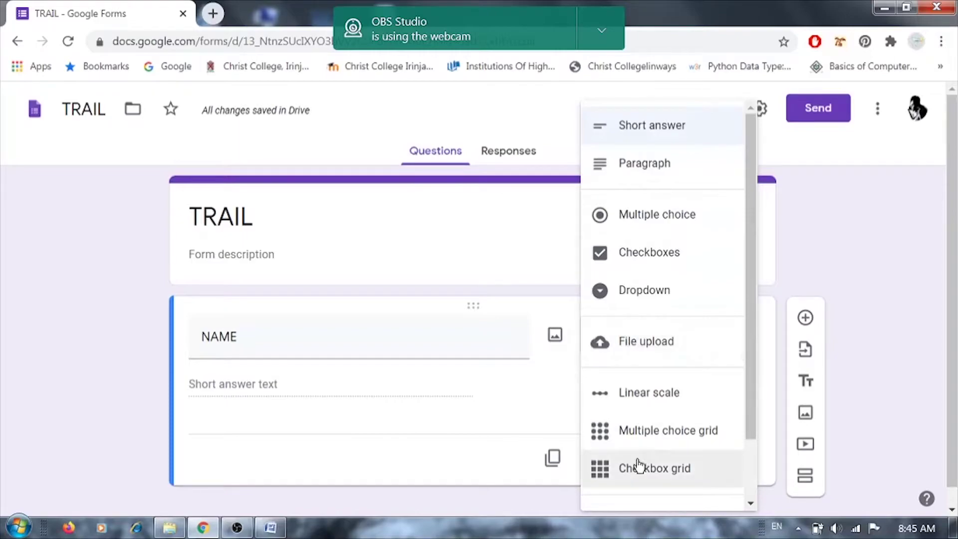
pyautogui.doubleClick(382, 336)
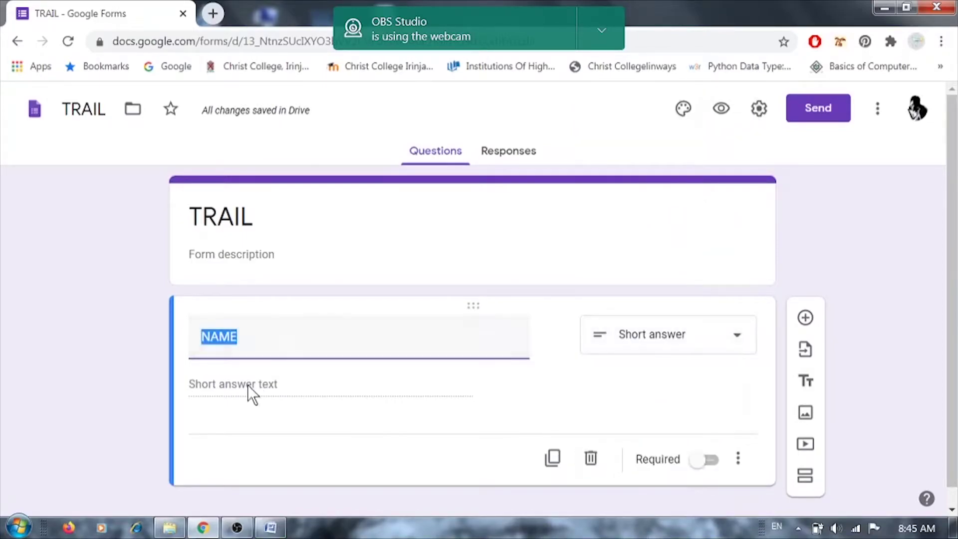
pyautogui.click(711, 458)
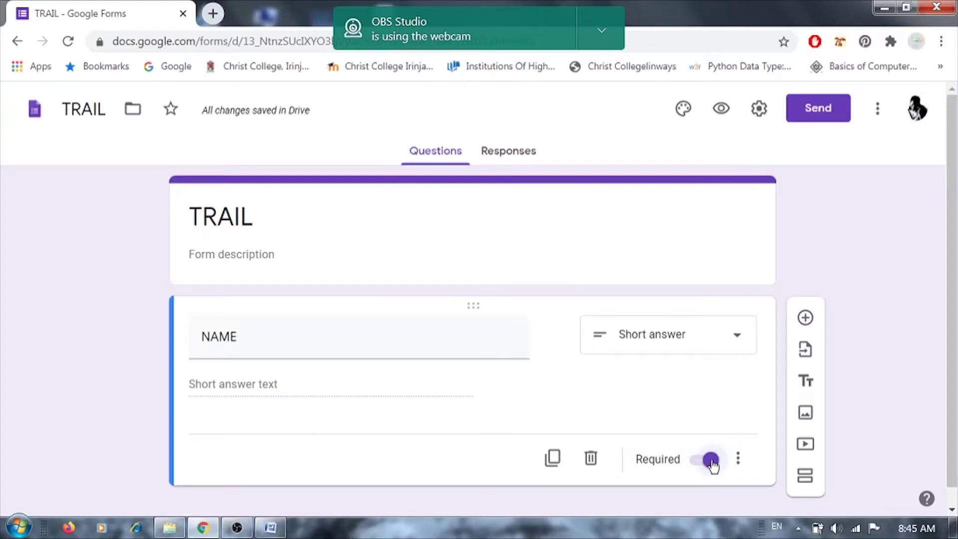
# Duplicate the NAME question and retitle the copy NAME OF INSTITUTION, keeping the Short answer type.
pyautogui.click(552, 459)
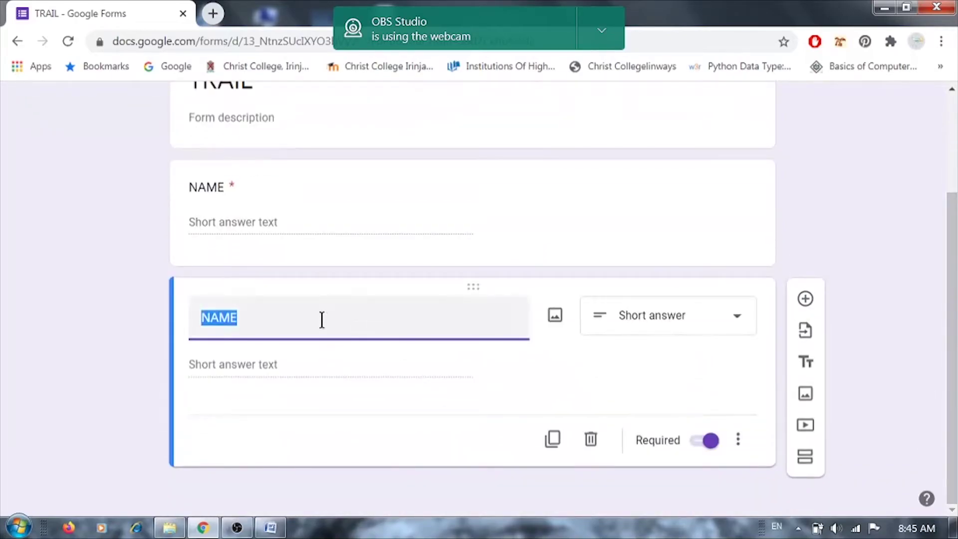
pyautogui.click(321, 319)
pyautogui.write('OF')
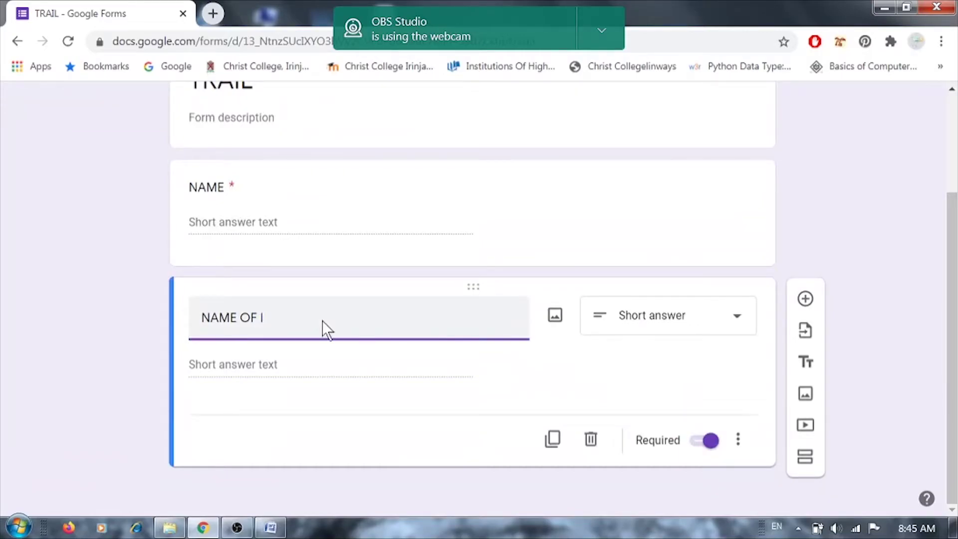
pyautogui.write(' INSTITUTION')
pyautogui.click(734, 324)
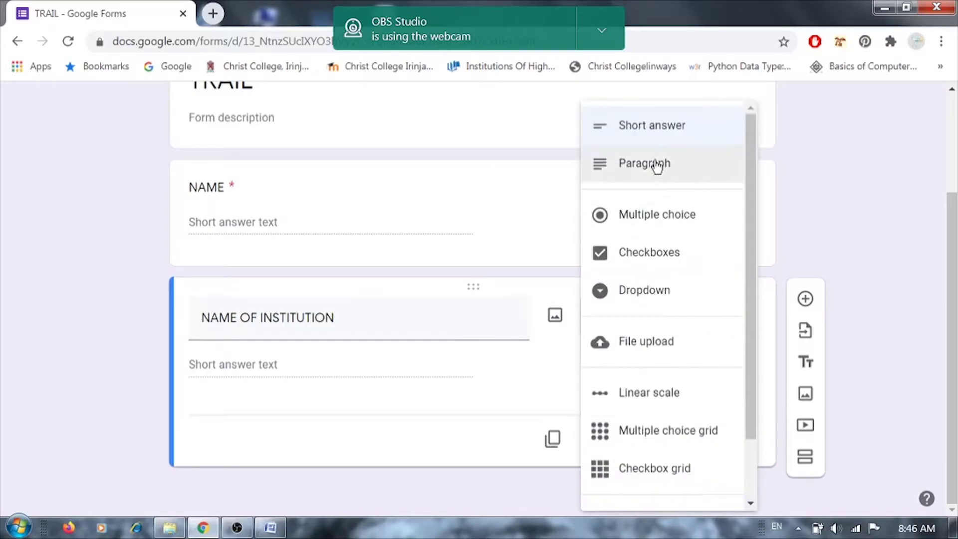
pyautogui.click(655, 127)
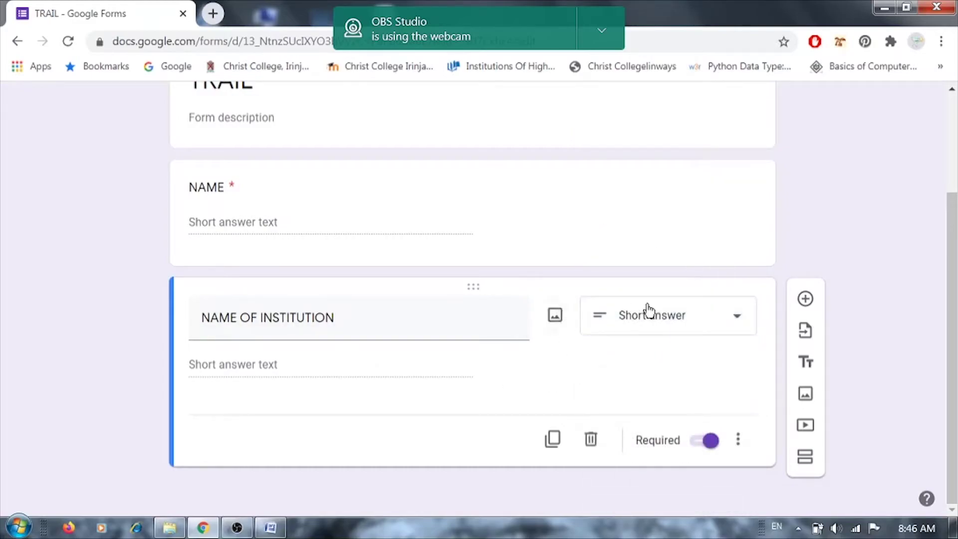
pyautogui.click(554, 314)
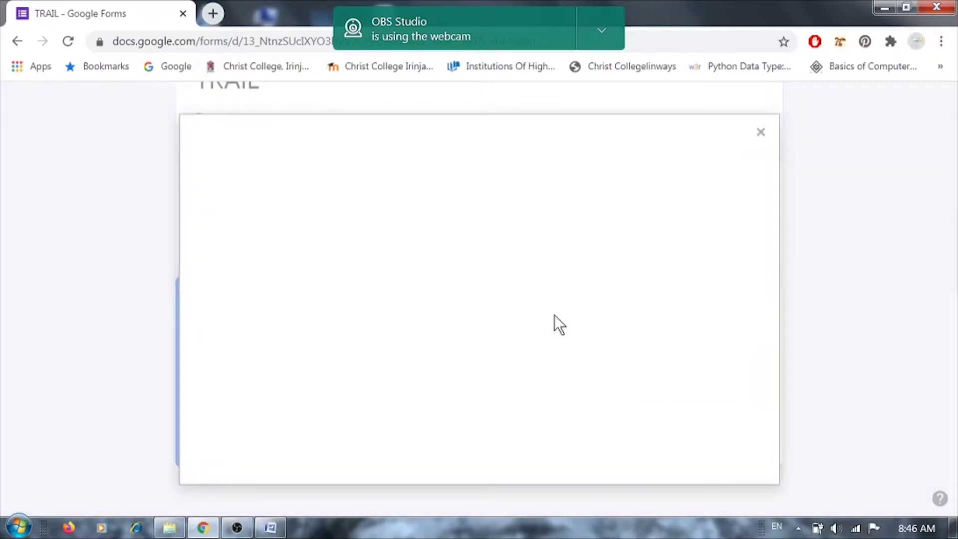
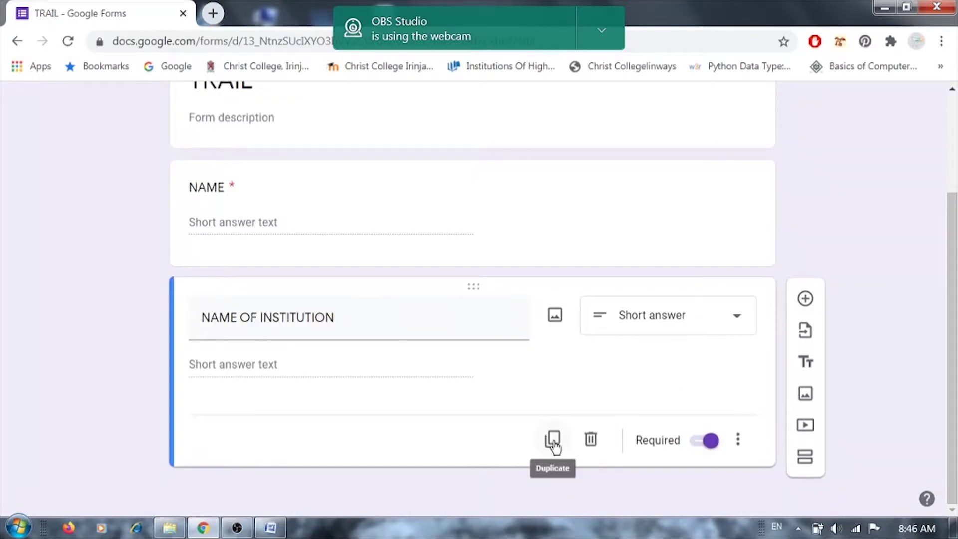
# Add a new question below NAME OF INSTITUTION and title it GENDER.
pyautogui.click(804, 299)
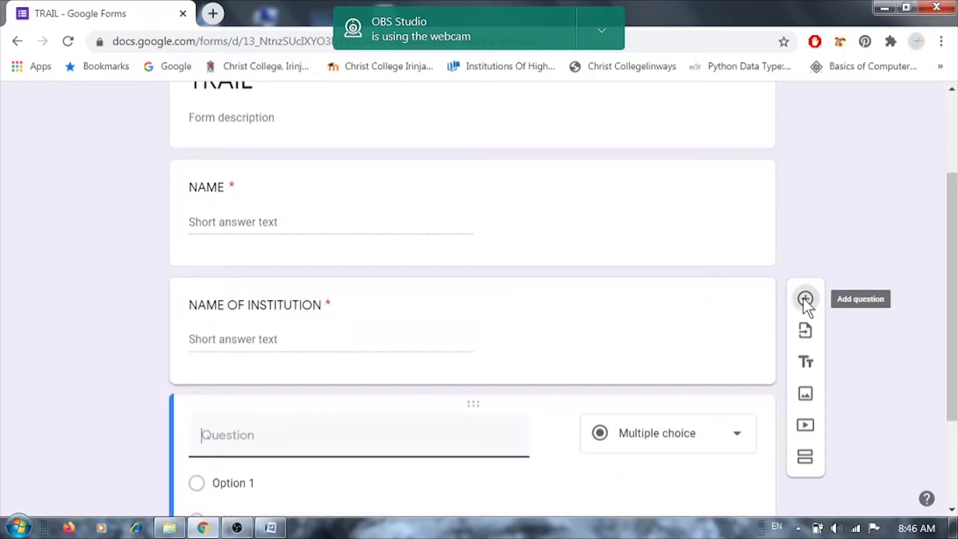
pyautogui.moveTo(955, 220); pyautogui.dragTo(956, 292)
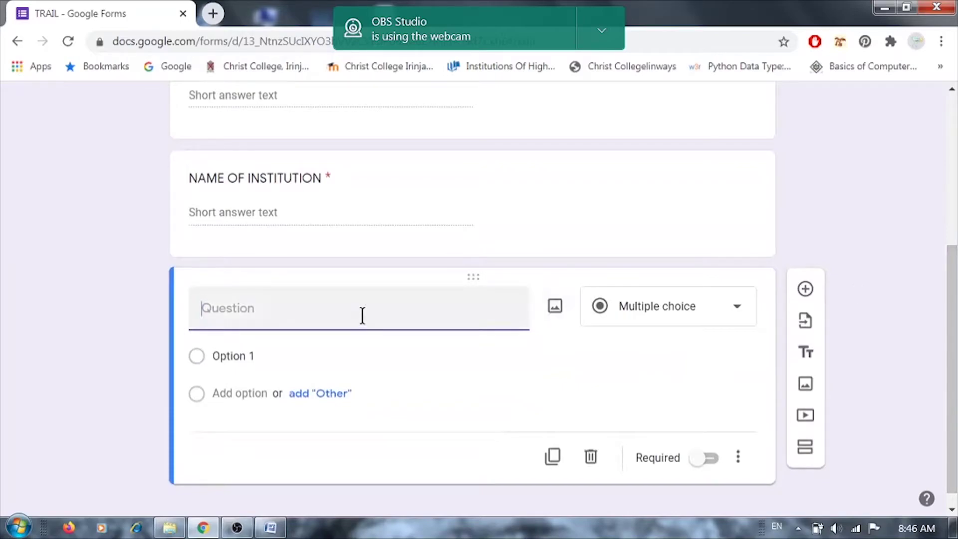
pyautogui.write('GENDER')
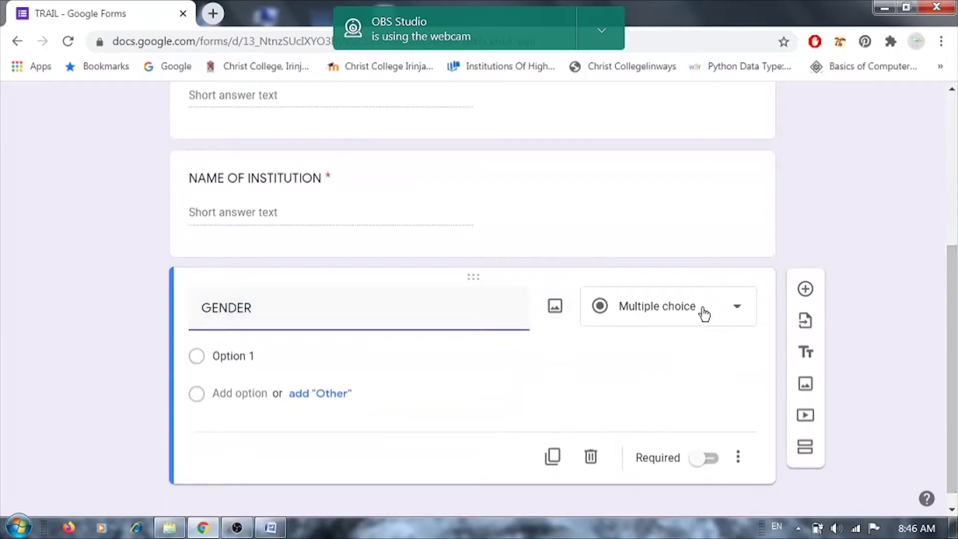
# Try the Dropdown type on the GENDER question and set it back to Multiple choice.
pyautogui.click(703, 311)
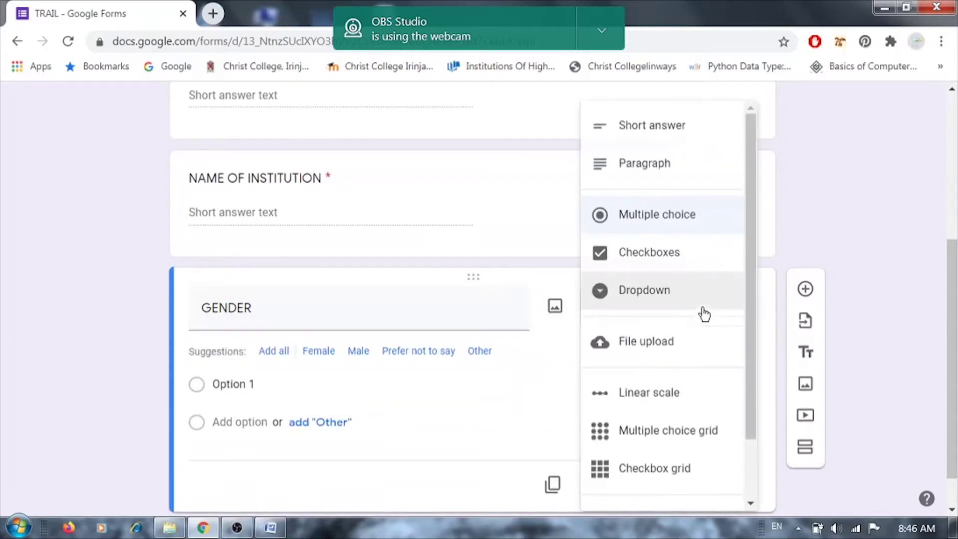
pyautogui.click(664, 299)
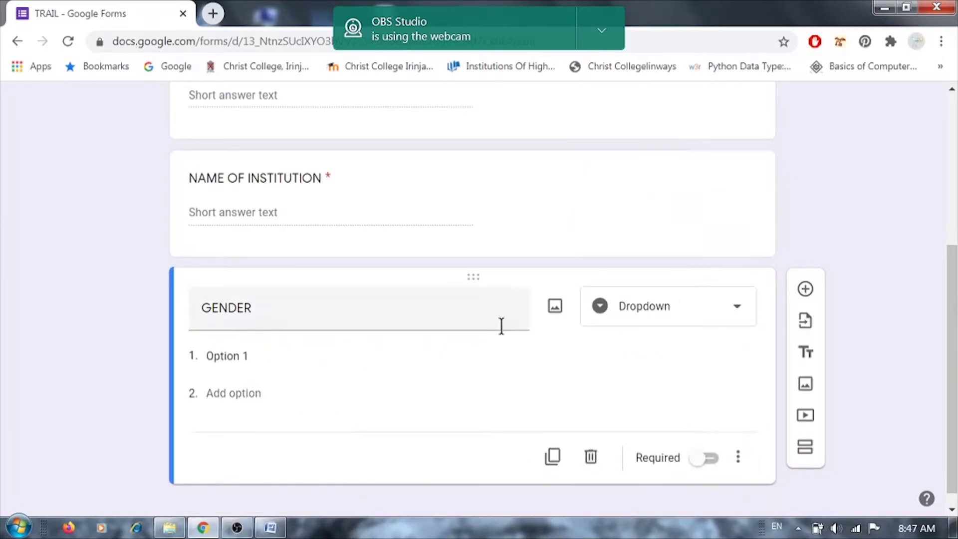
pyautogui.doubleClick(474, 310)
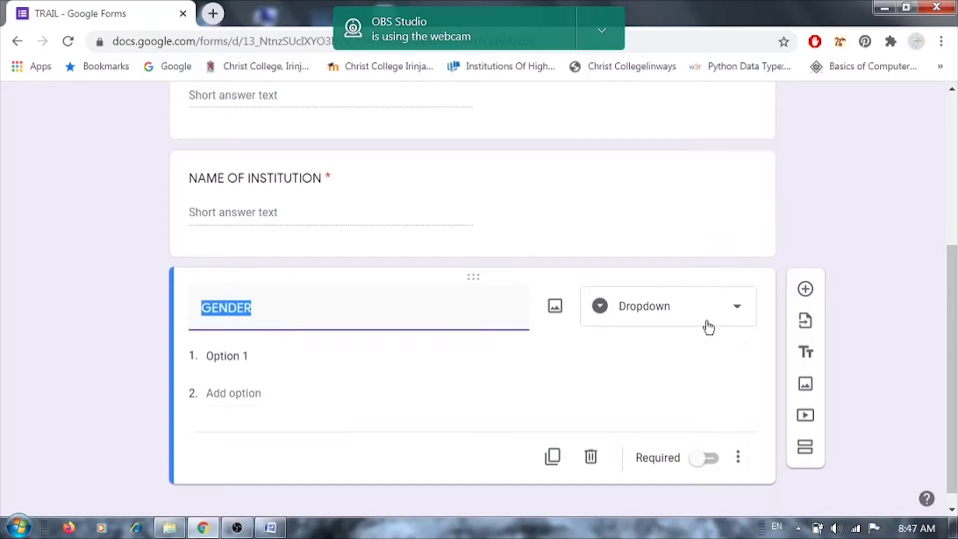
pyautogui.click(708, 327)
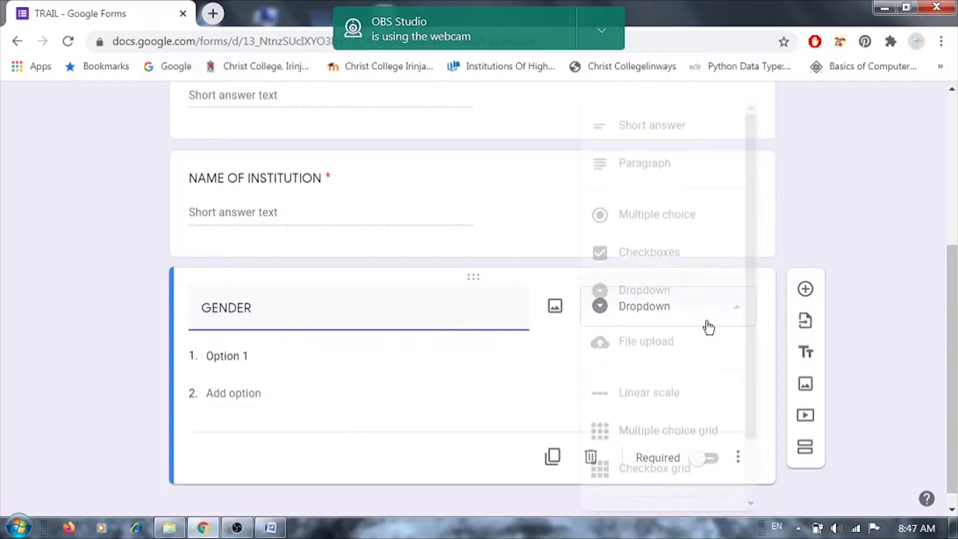
pyautogui.click(656, 216)
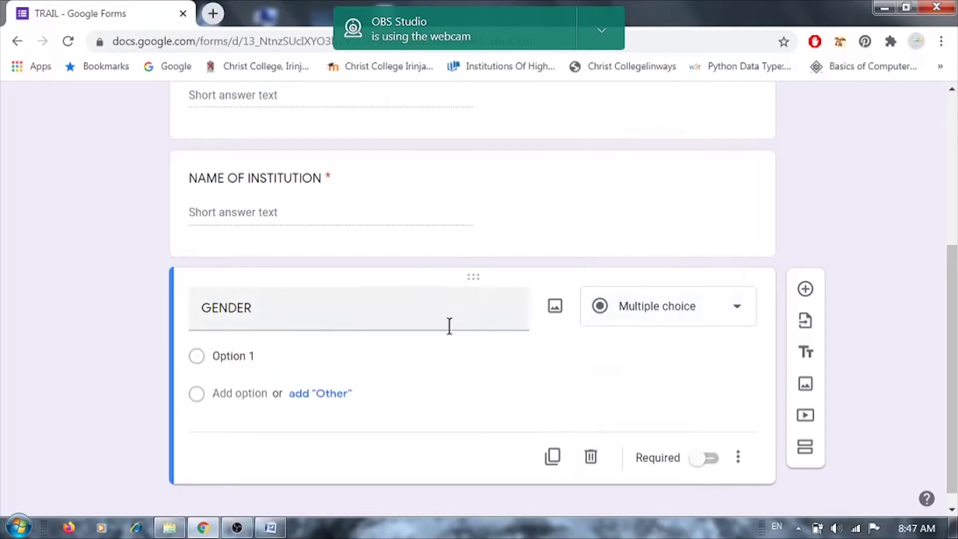
# Replace the text of the GENDER question's first option with MALE.
pyautogui.click(226, 352)
pyautogui.click(226, 351)
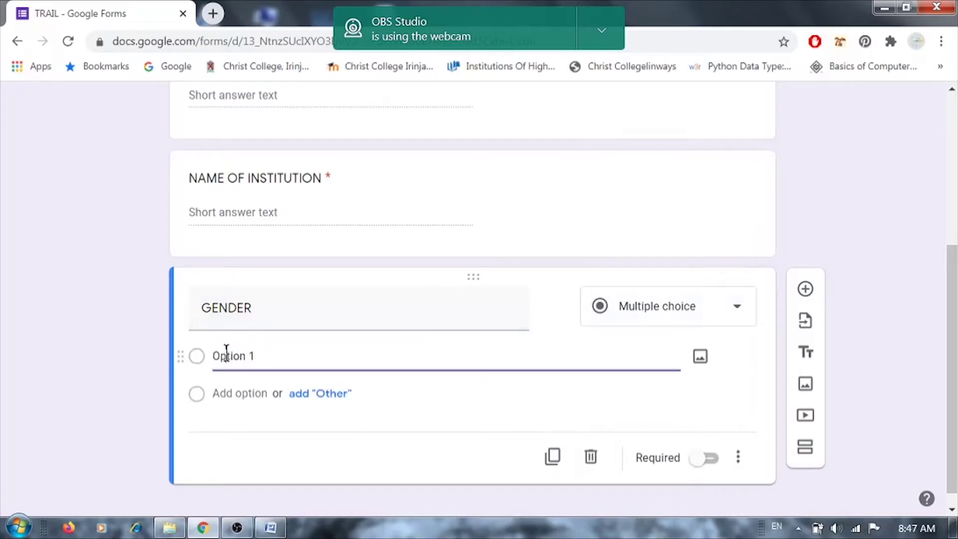
pyautogui.write('MALE')
pyautogui.click(314, 355)
pyautogui.press('BackSpace')
pyautogui.press('BackSpace')
pyautogui.press('BackSpace')
pyautogui.press('BackSpace')
pyautogui.press('BackSpace')
pyautogui.press('BackSpace')
pyautogui.press('BackSpace')
pyautogui.press('BackSpace')
pyautogui.press('BackSpace')
pyautogui.press('BackSpace')
pyautogui.press('BackSpace')
pyautogui.press('BackSpace')
pyautogui.write('MALE')
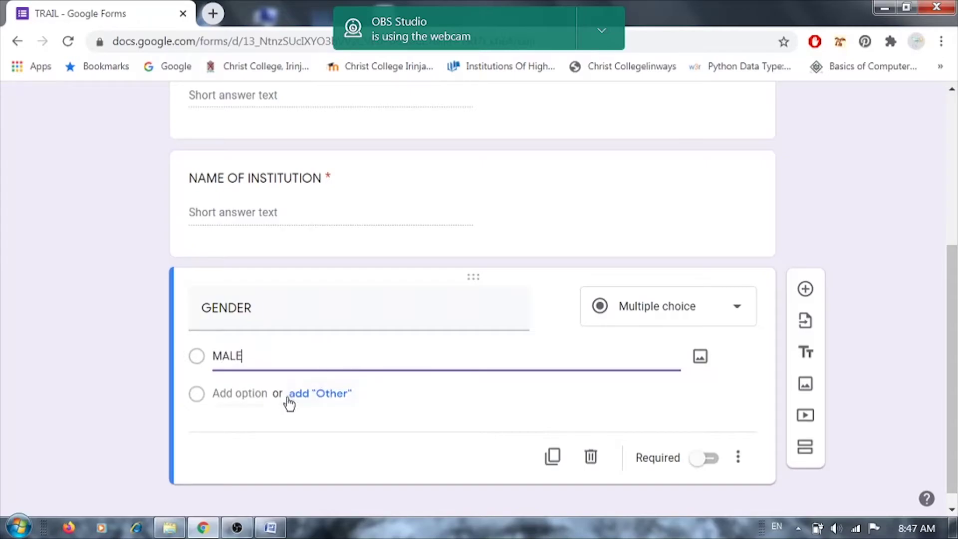
# Add a Female option and an Other option to the GENDER question, keeping the Multiple choice type.
pyautogui.click(243, 393)
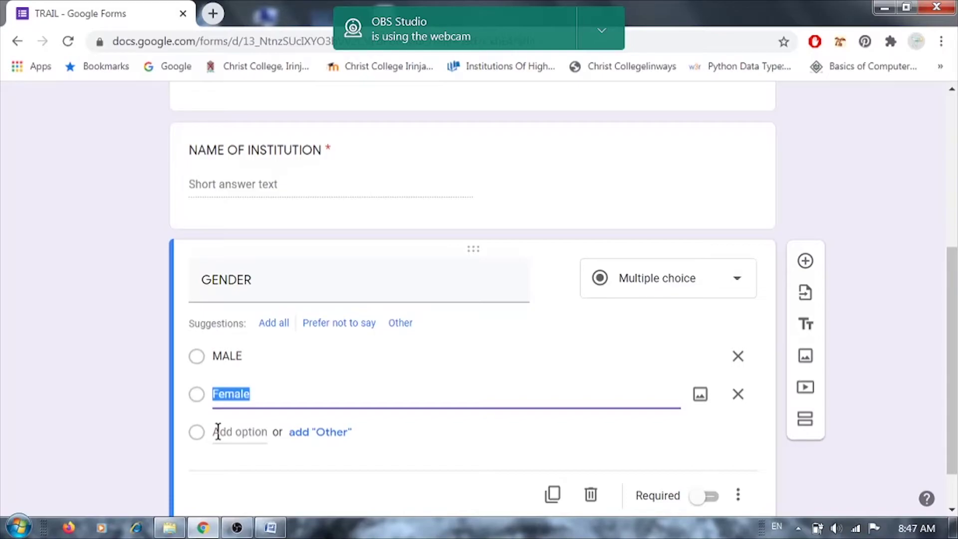
pyautogui.click(324, 433)
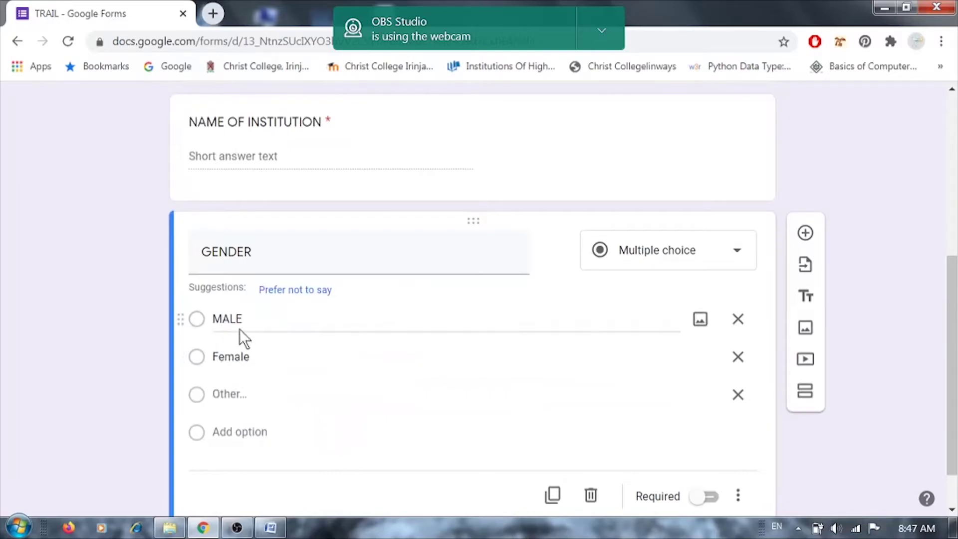
pyautogui.click(712, 263)
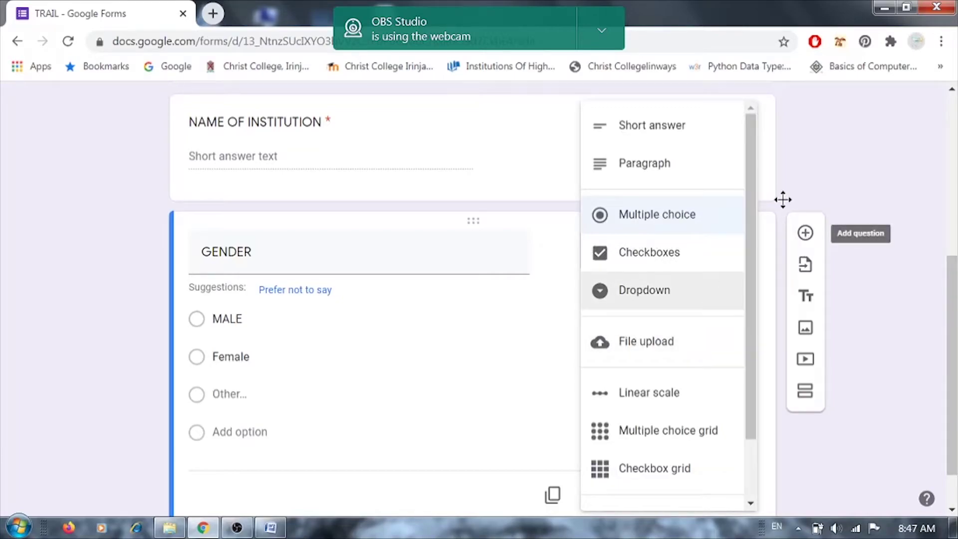
pyautogui.click(815, 168)
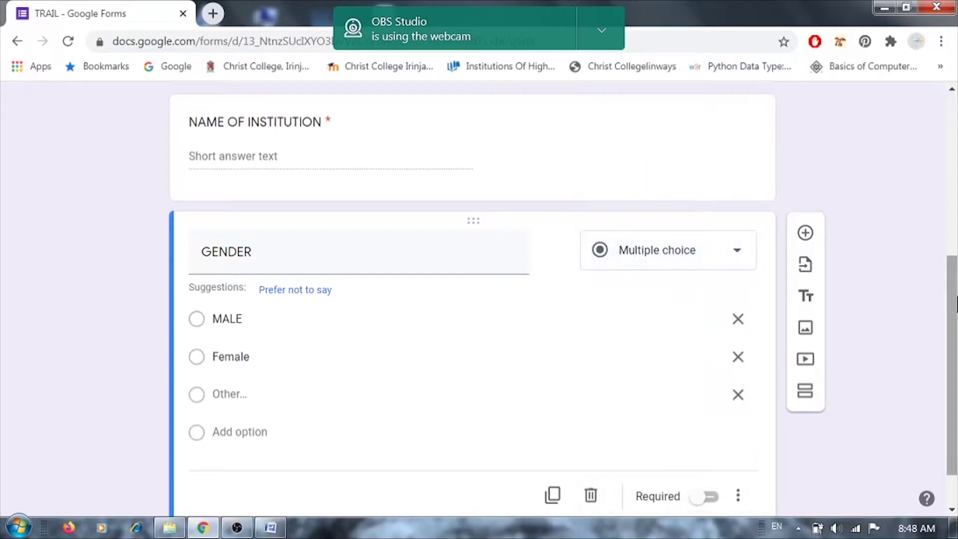
# Add a new question below GENDER and title it CERTIFICATES.
pyautogui.moveTo(953, 309); pyautogui.dragTo(953, 338)
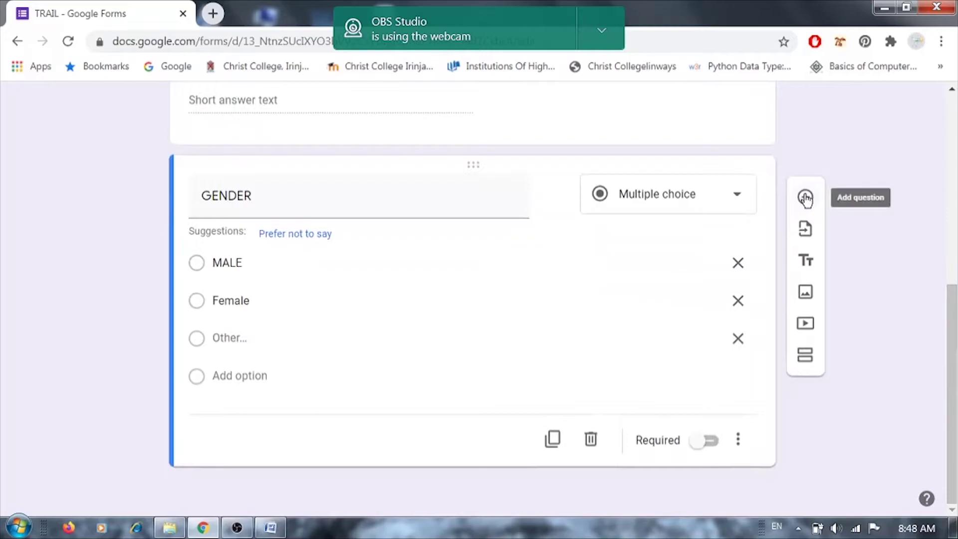
pyautogui.click(805, 197)
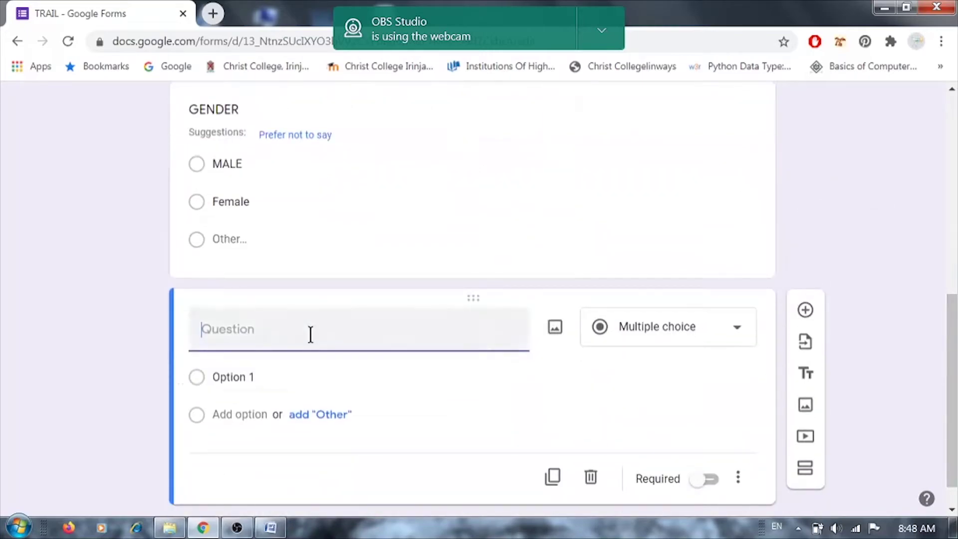
pyautogui.write('CERT')
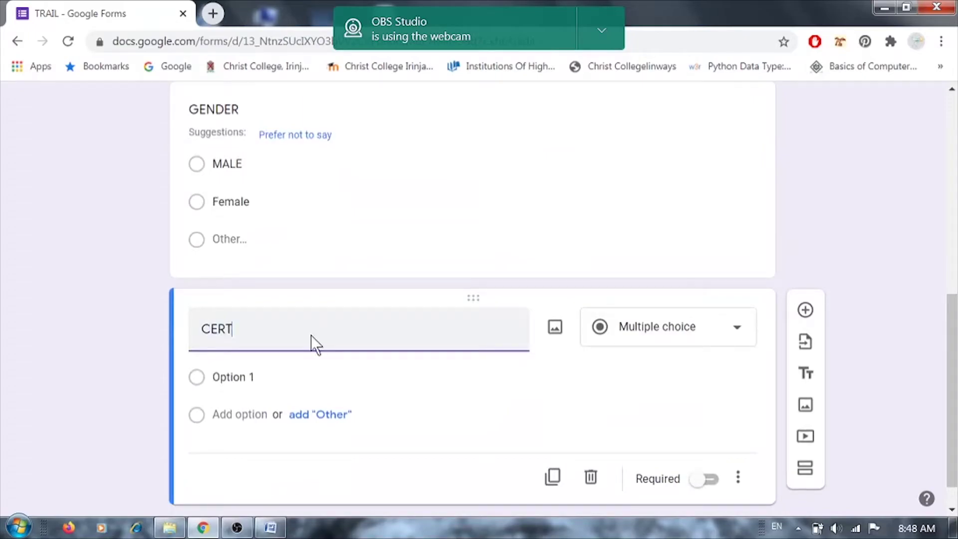
pyautogui.write('IFICATES')
# Change the CERTIFICATES question to the File upload type and agree to let respondents upload files to Drive.
pyautogui.click(690, 326)
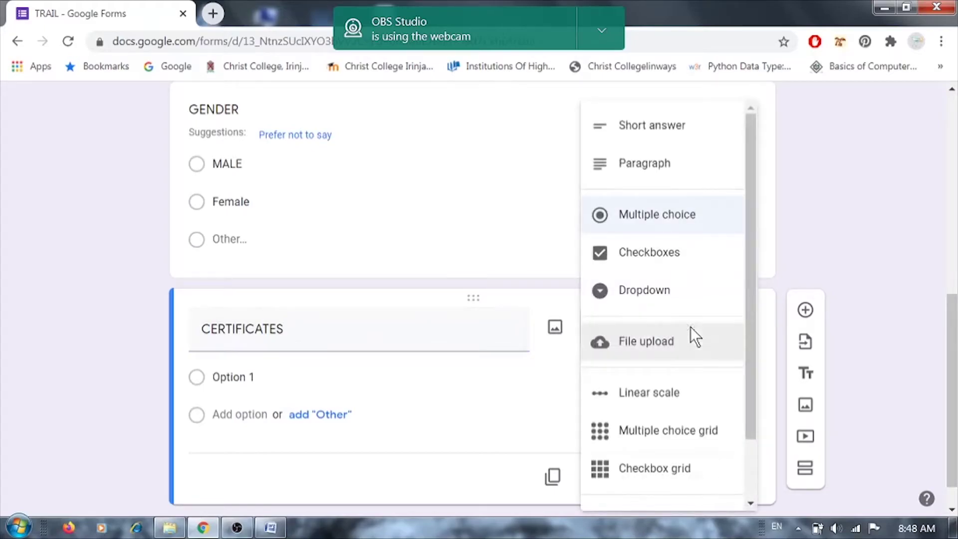
pyautogui.click(652, 346)
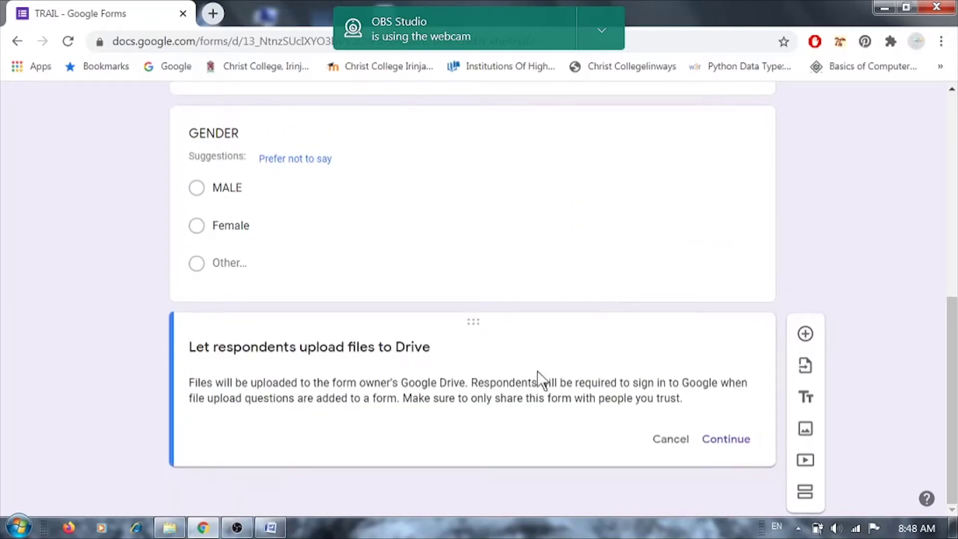
pyautogui.click(728, 438)
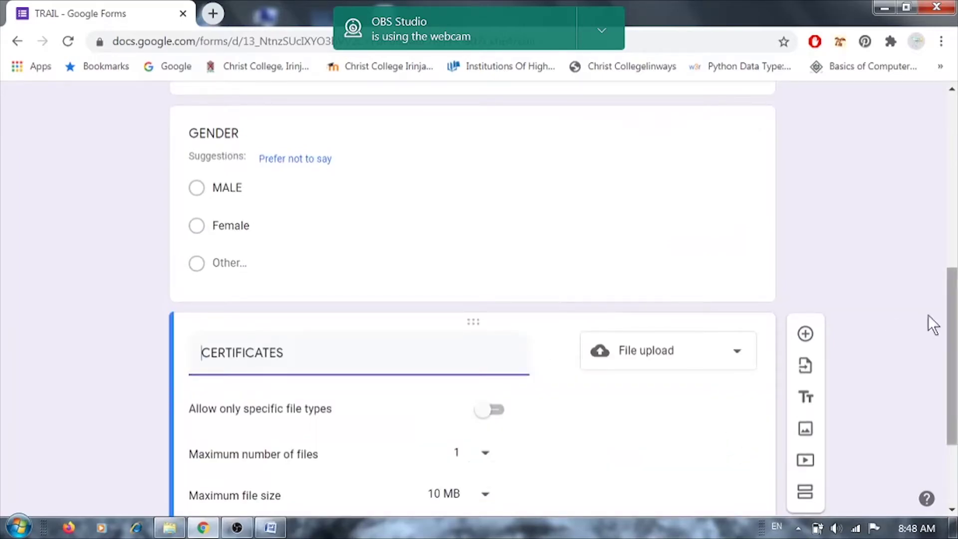
# Try limiting the CERTIFICATES uploads to Image files and lift the file type restriction again.
pyautogui.moveTo(952, 322); pyautogui.dragTo(954, 369)
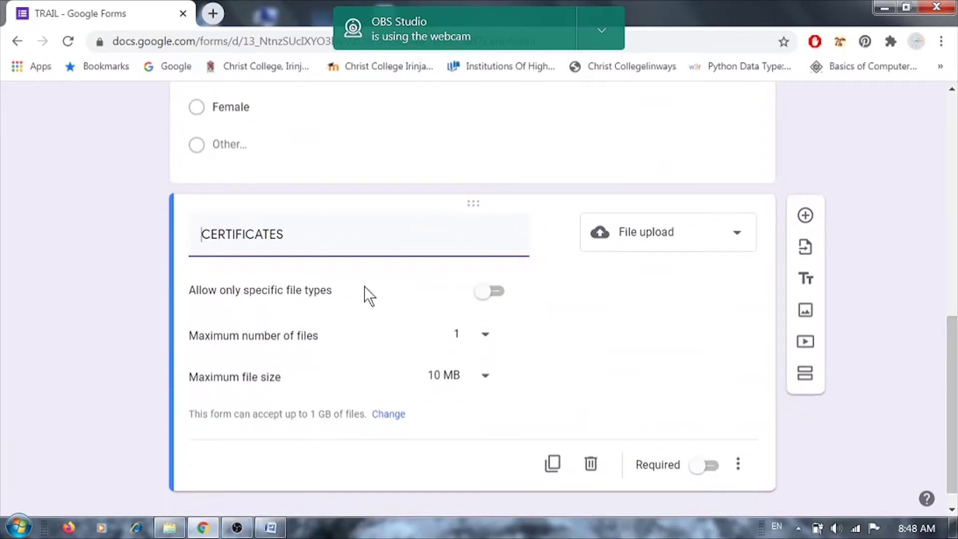
pyautogui.click(503, 297)
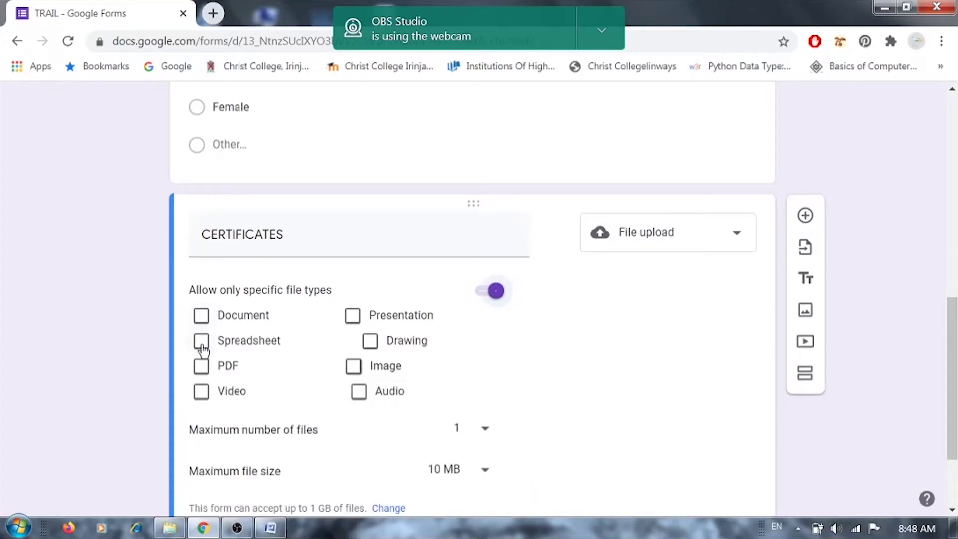
pyautogui.click(353, 367)
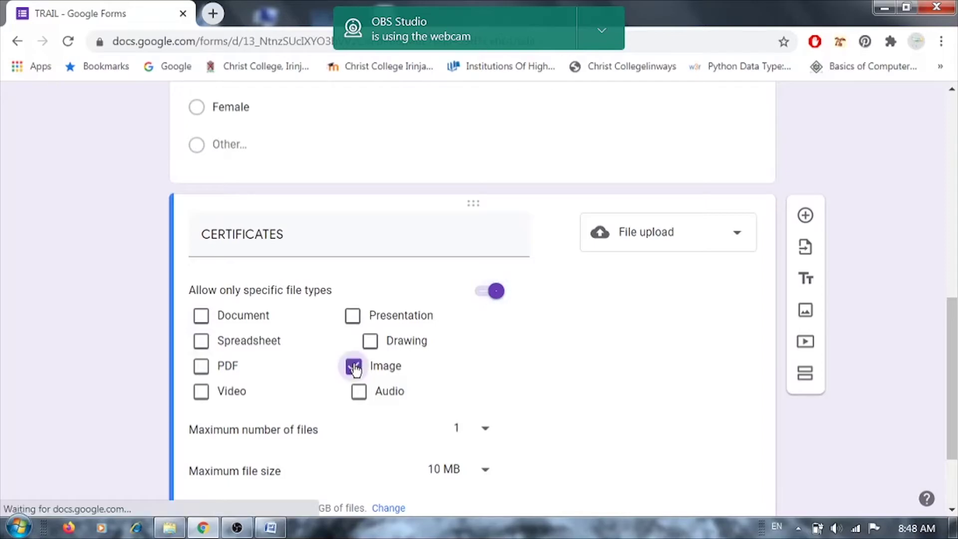
pyautogui.click(484, 294)
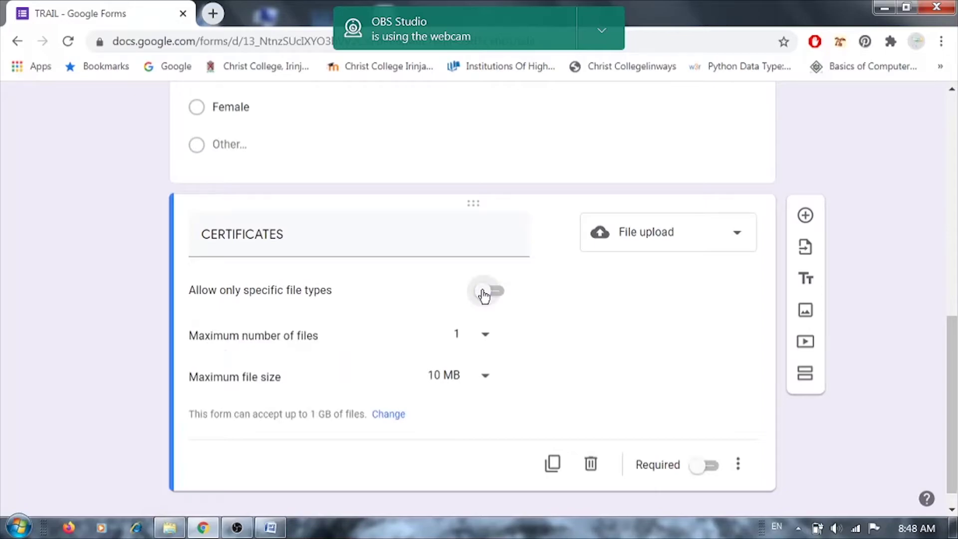
# Choose a maximum of 1 file and a maximum file size of 10 MB for the CERTIFICATES question.
pyautogui.click(486, 337)
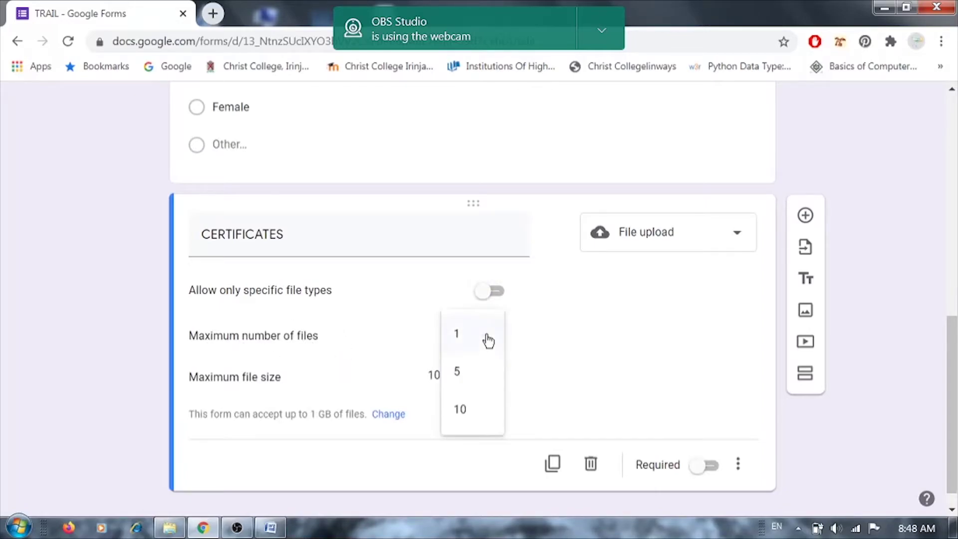
pyautogui.click(487, 337)
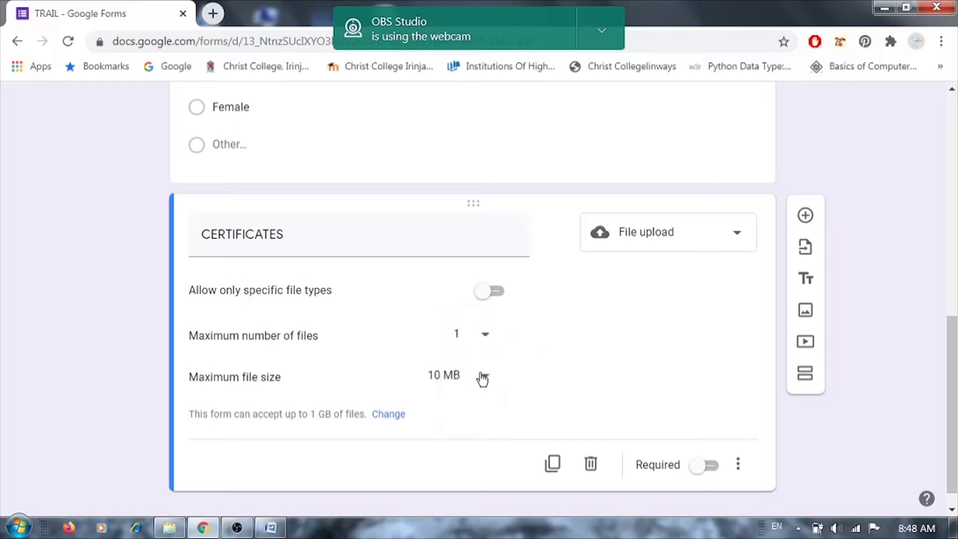
pyautogui.click(483, 378)
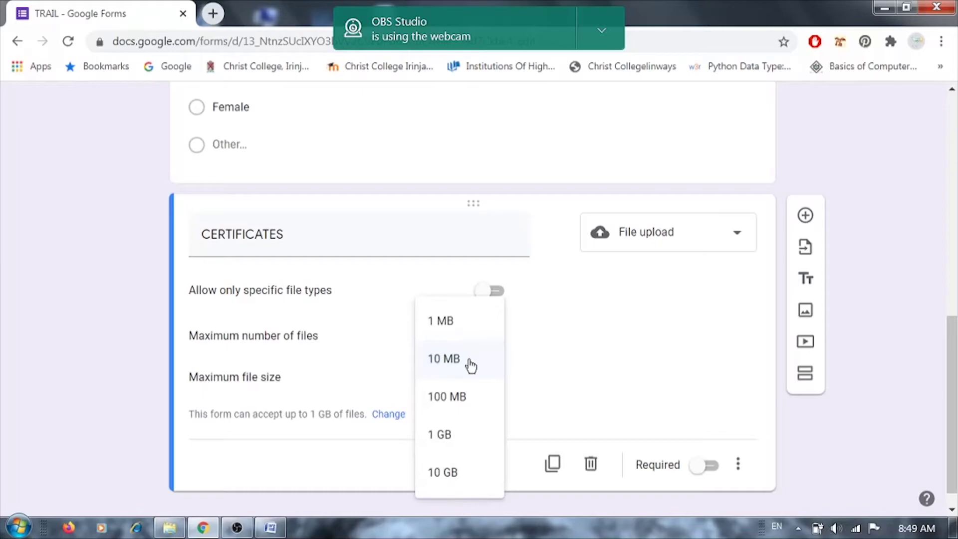
pyautogui.click(443, 367)
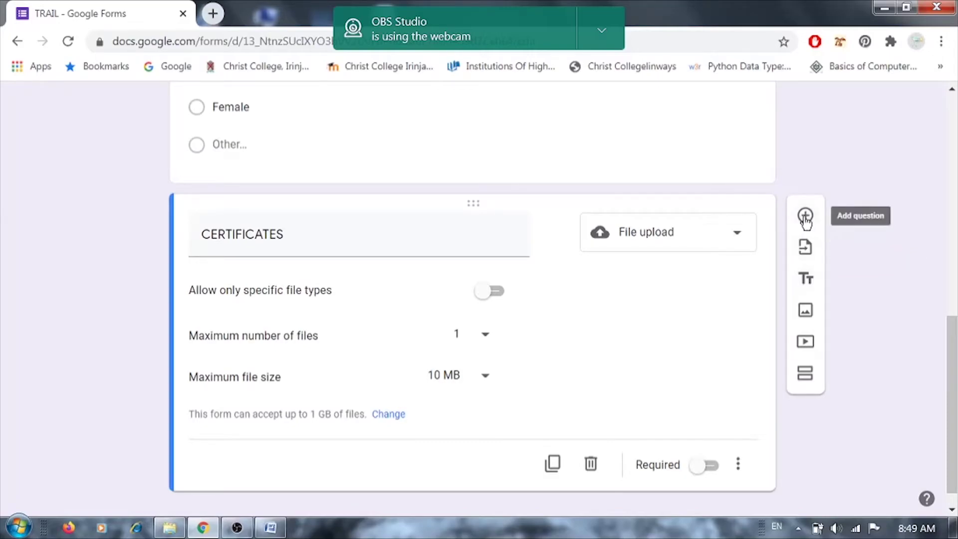
# Add a new section after the CERTIFICATES question and select its title text.
pyautogui.click(801, 375)
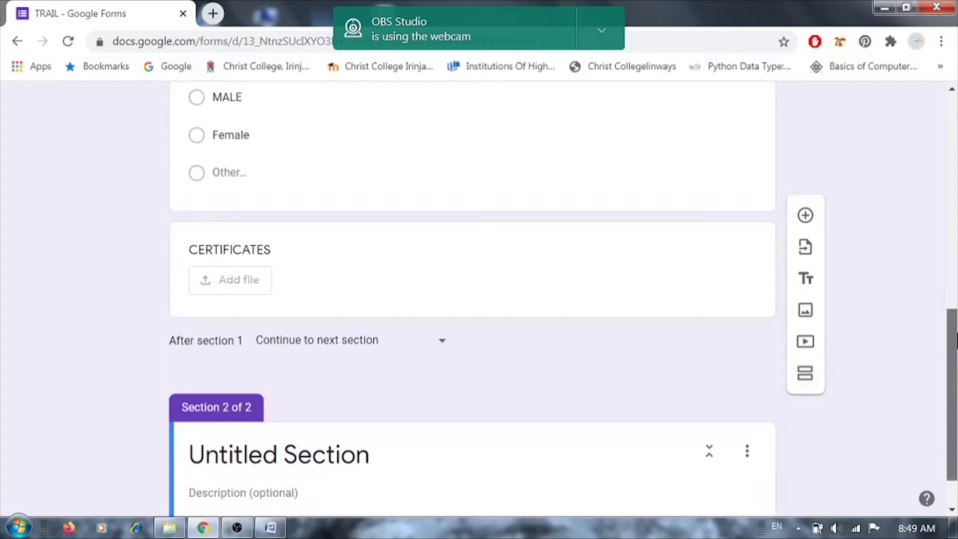
pyautogui.moveTo(956, 339); pyautogui.dragTo(957, 367)
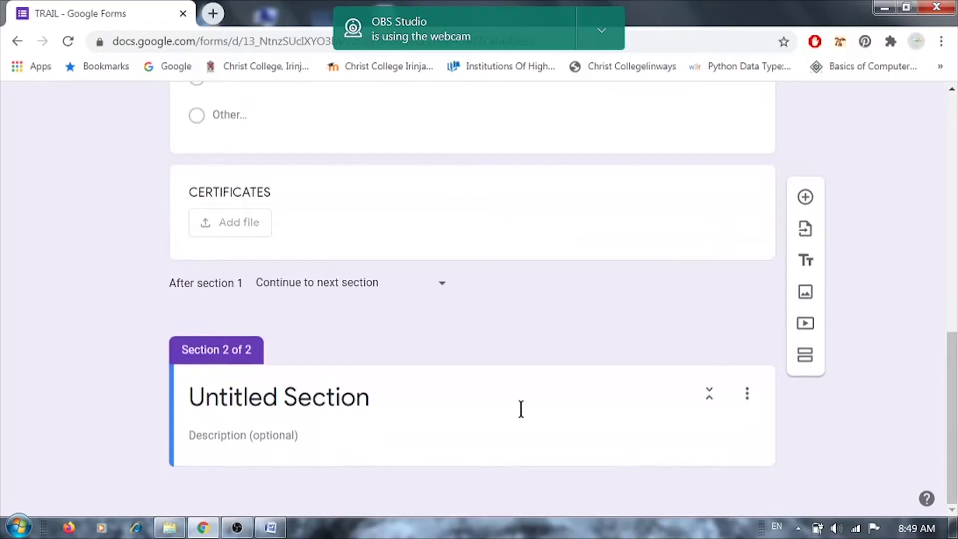
pyautogui.click(293, 394)
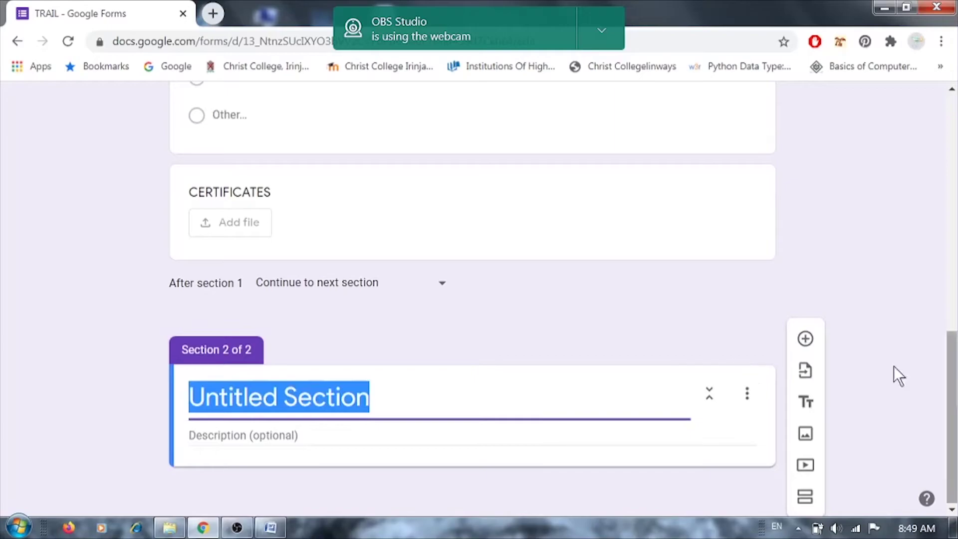
# Insert the colorful jelly bean picture from the Work and School themes as the form's header image.
pyautogui.moveTo(951, 377); pyautogui.dragTo(919, 197)
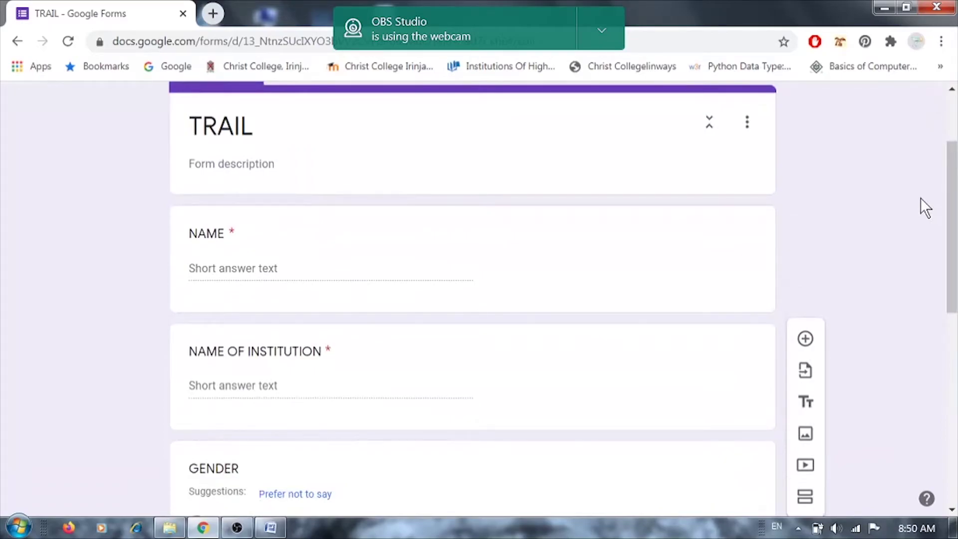
pyautogui.moveTo(949, 212); pyautogui.dragTo(953, 154)
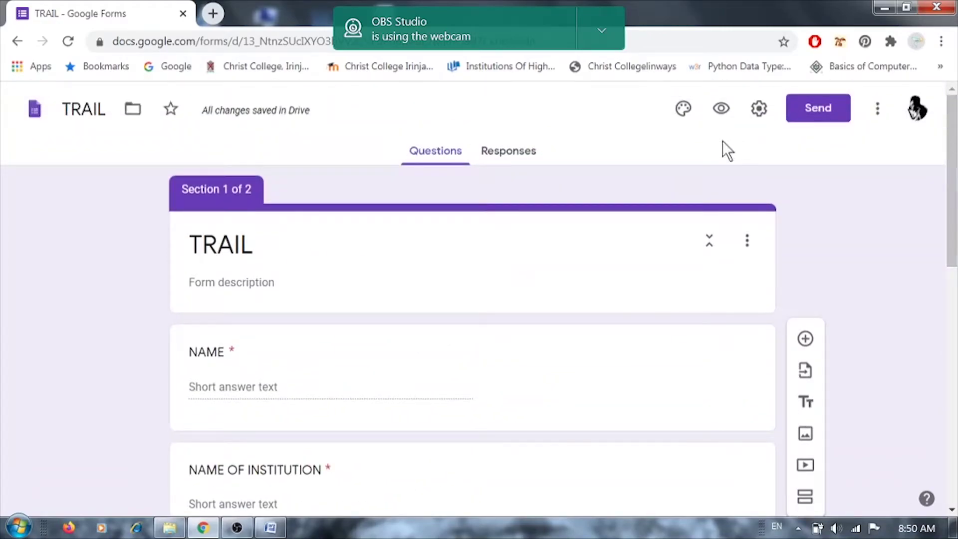
pyautogui.click(683, 110)
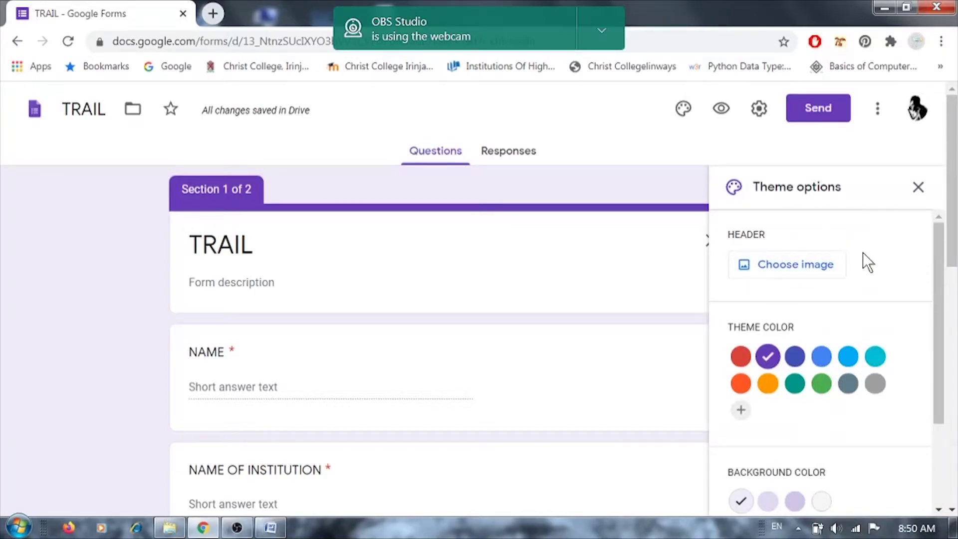
pyautogui.click(795, 265)
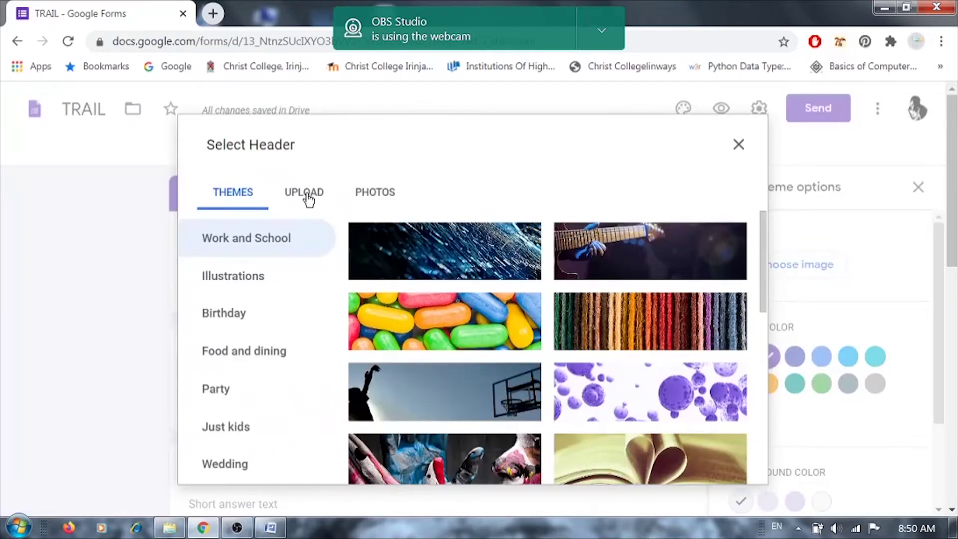
pyautogui.click(486, 328)
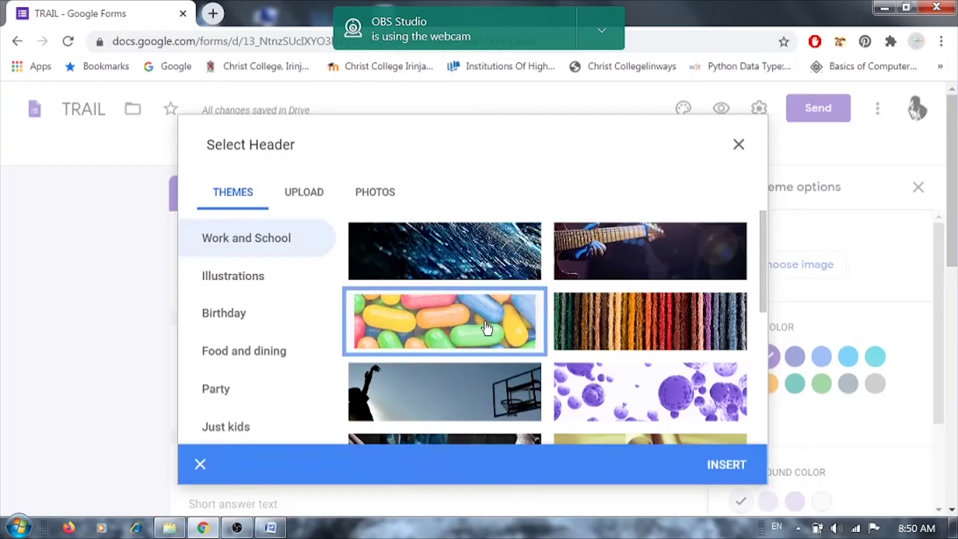
pyautogui.click(725, 466)
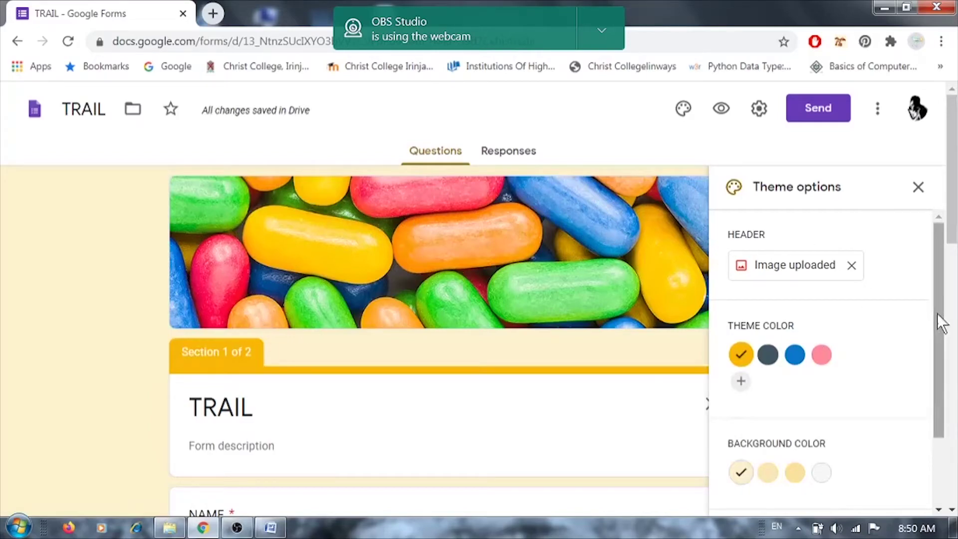
# Try the pink theme color with the darkest pink background shade.
pyautogui.moveTo(939, 313); pyautogui.dragTo(939, 347)
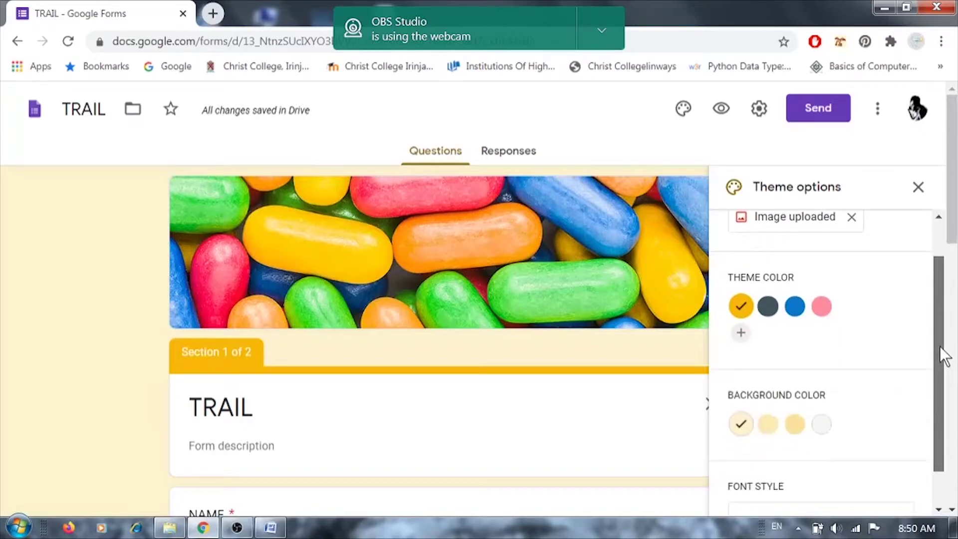
pyautogui.click(821, 303)
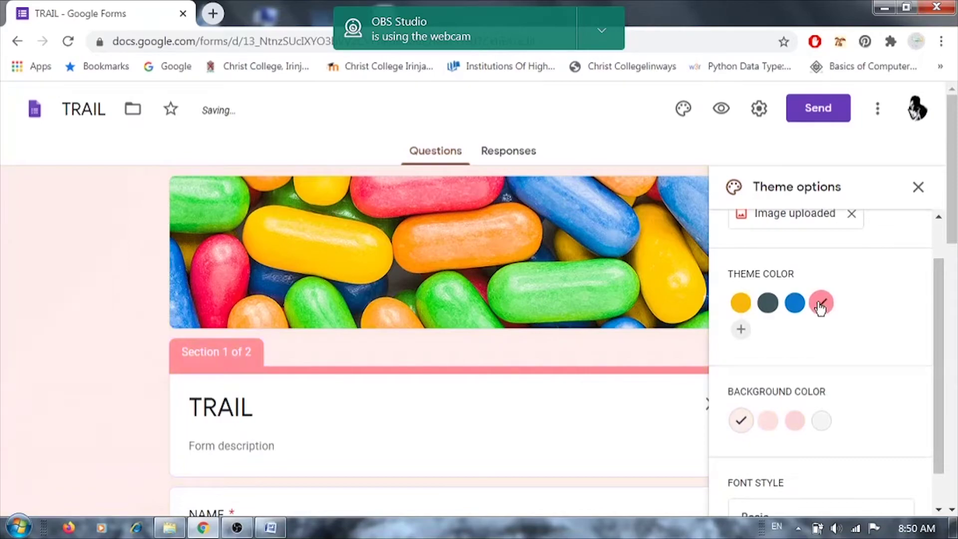
pyautogui.moveTo(936, 316); pyautogui.dragTo(942, 349)
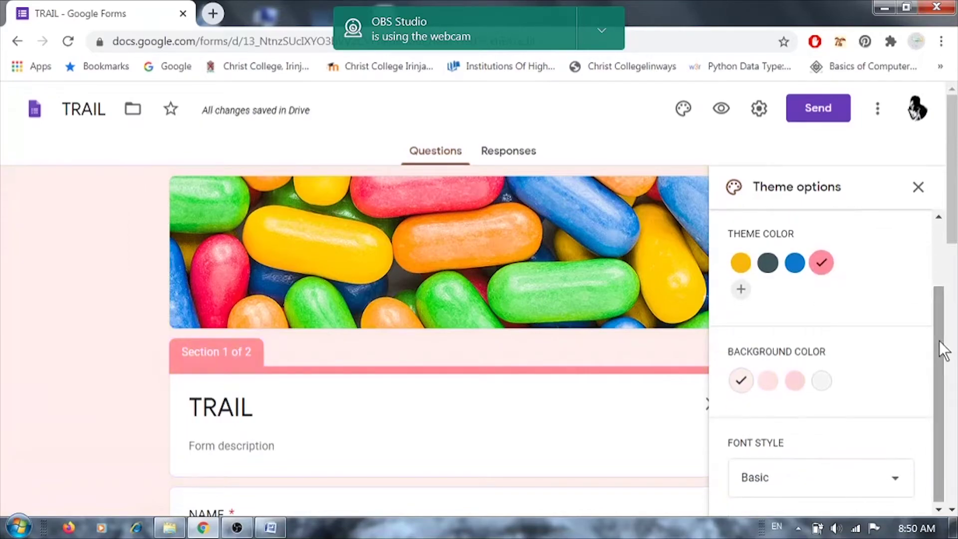
pyautogui.click(795, 381)
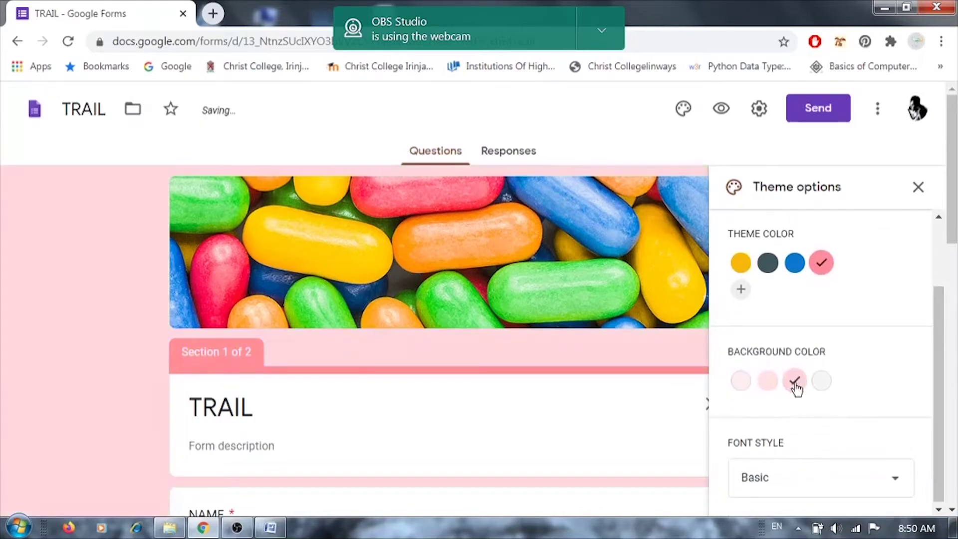
# Set the theme color to blue with the darkest blue background shade, leaving the custom color picker without adding a color.
pyautogui.click(795, 263)
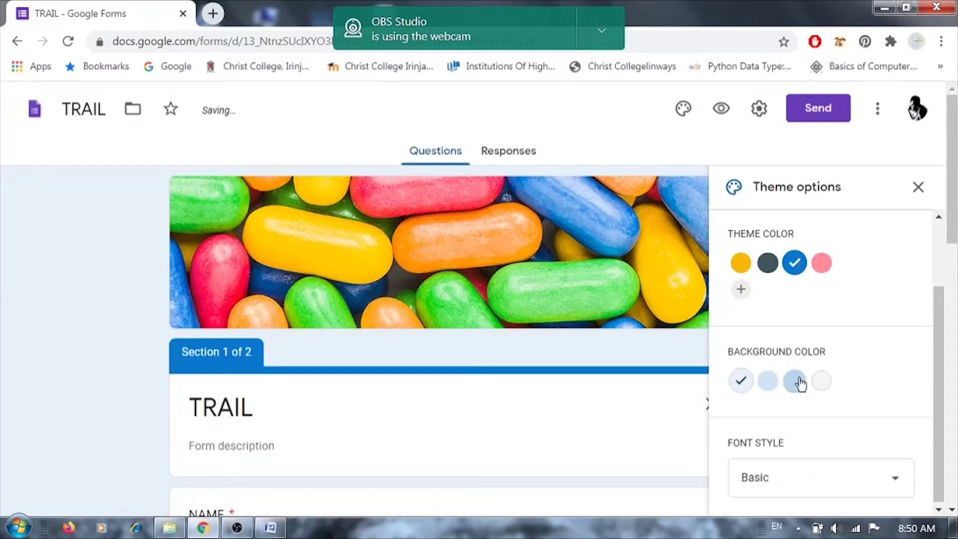
pyautogui.click(796, 382)
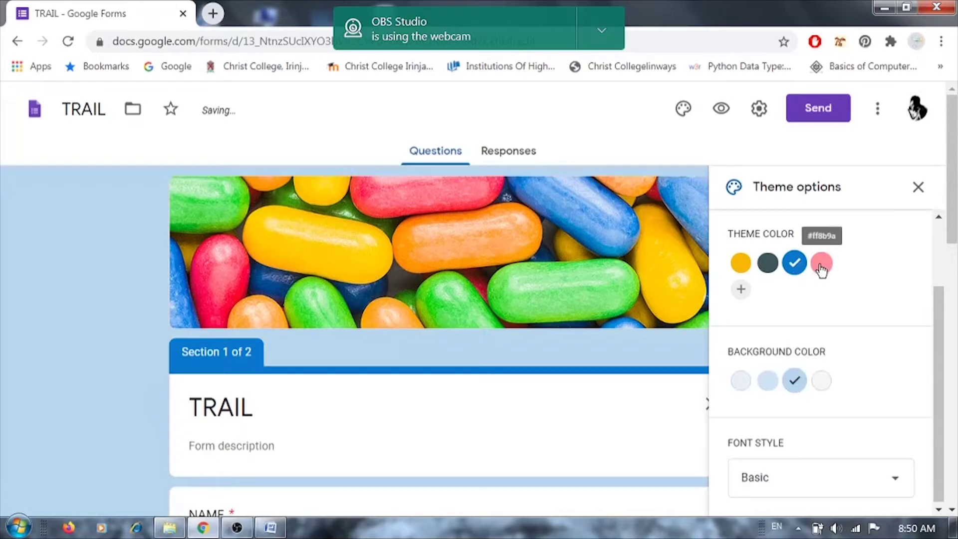
pyautogui.click(742, 292)
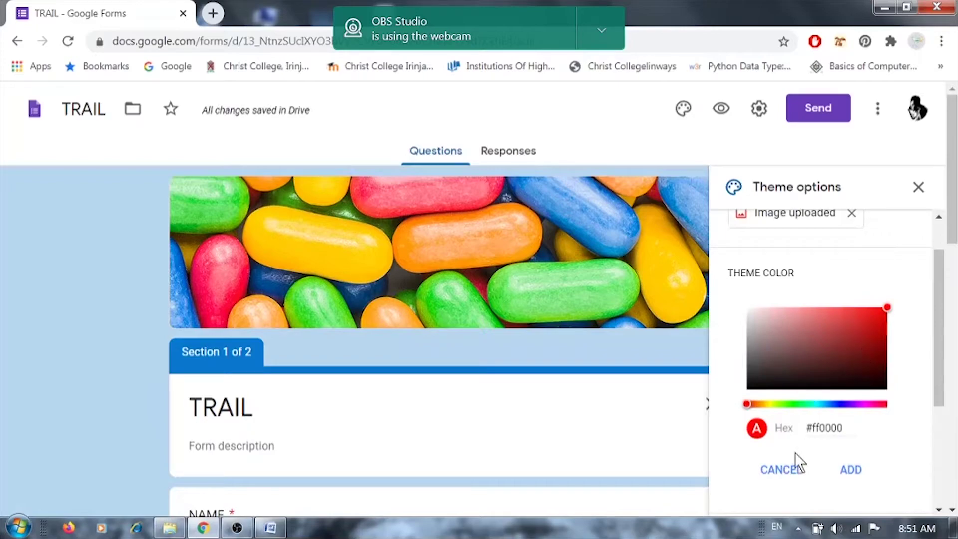
pyautogui.click(785, 469)
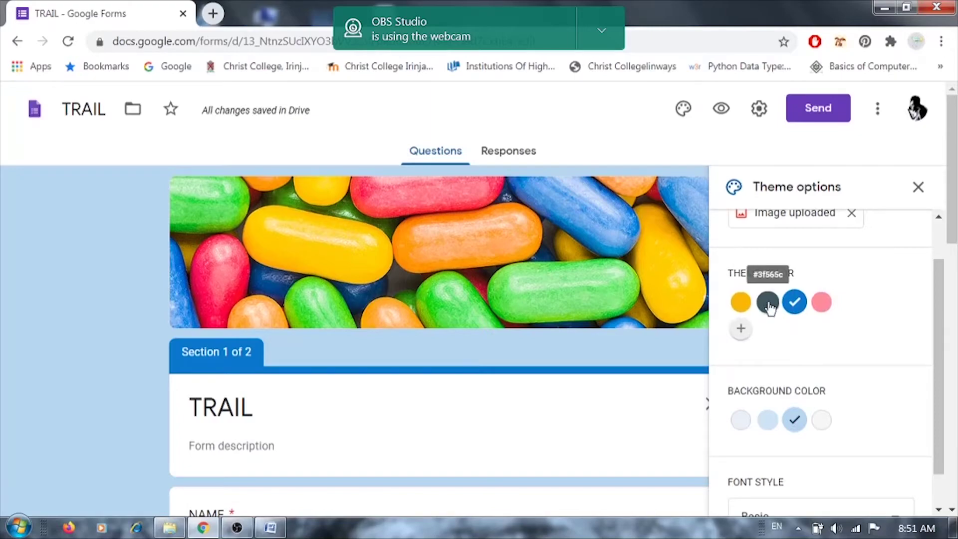
# Set the theme color to pink with the darkest pink background shade and the font style to Formal, closing the theme options.
pyautogui.click(821, 303)
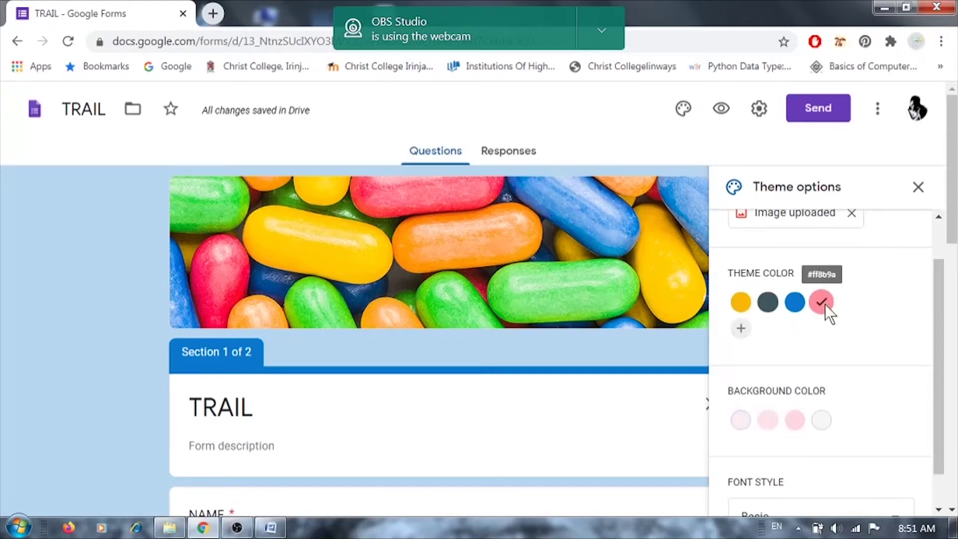
pyautogui.click(795, 421)
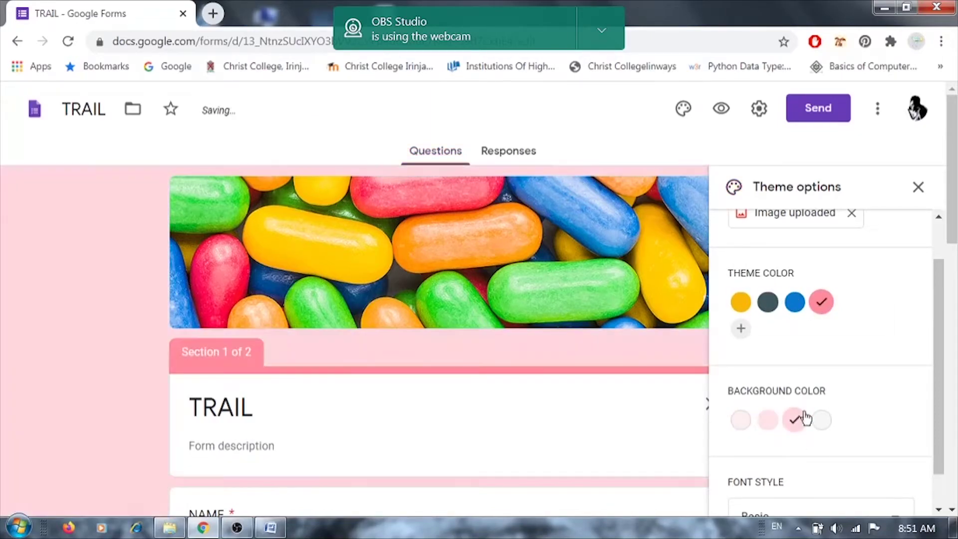
pyautogui.scroll(-1, 937, 379)
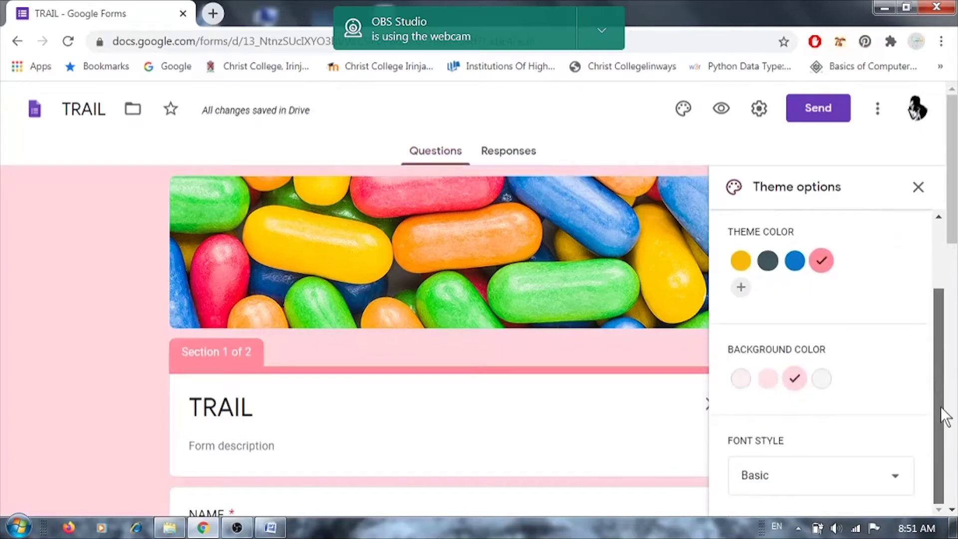
pyautogui.click(886, 477)
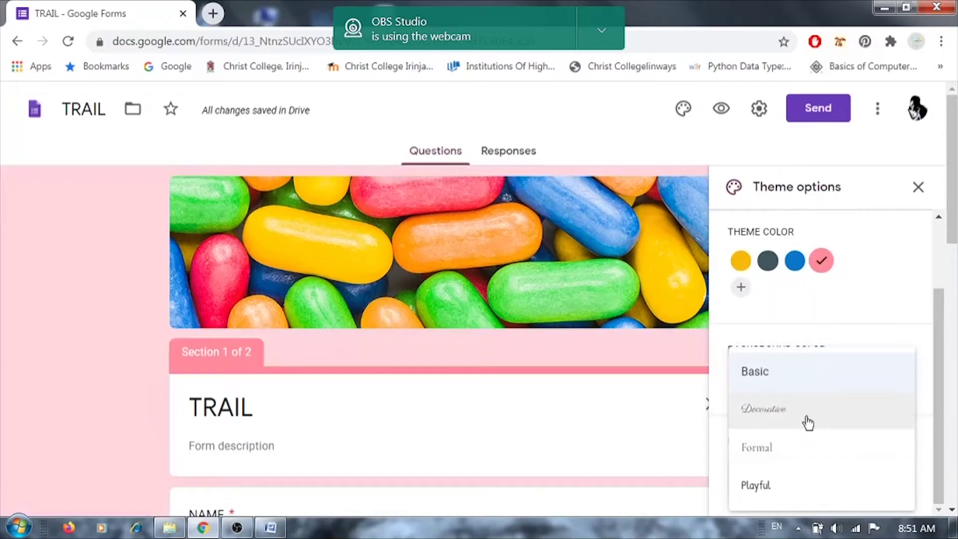
pyautogui.click(780, 447)
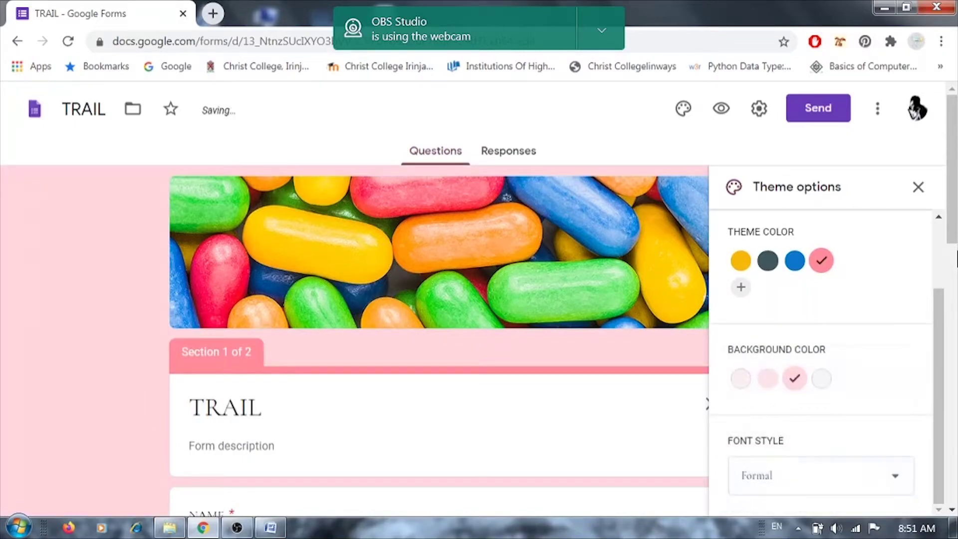
pyautogui.moveTo(955, 246); pyautogui.dragTo(955, 456)
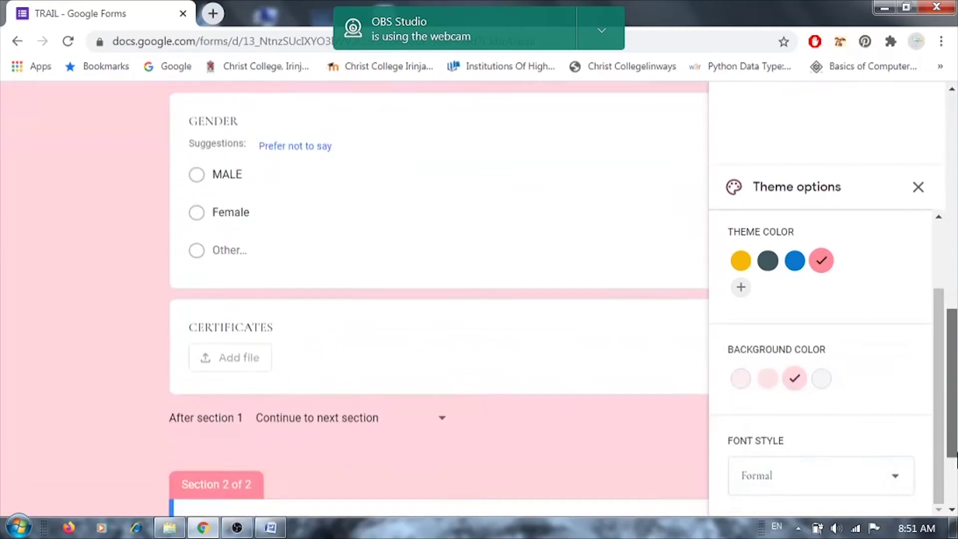
pyautogui.click(917, 189)
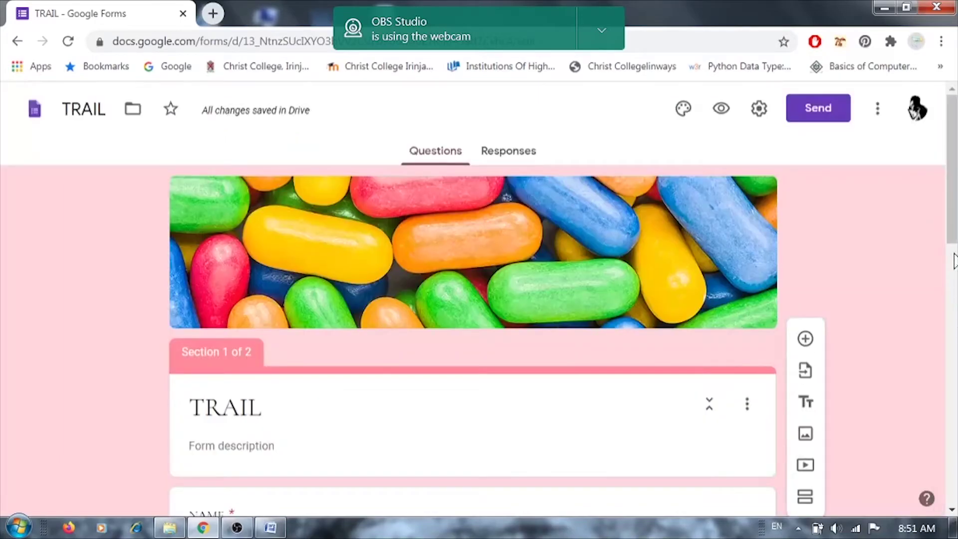
# Enter FILL as the form description under the TRAIL title.
pyautogui.moveTo(954, 204); pyautogui.dragTo(954, 299)
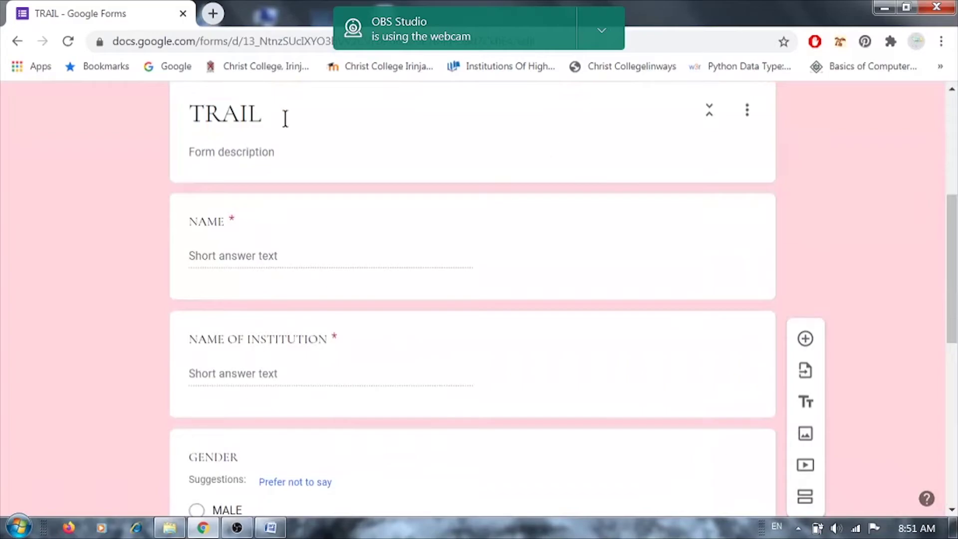
pyautogui.click(226, 144)
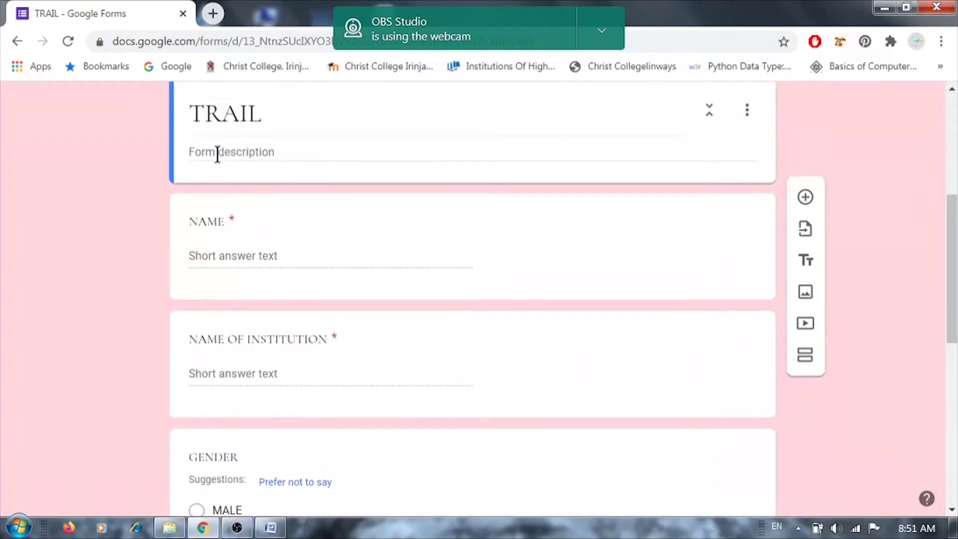
pyautogui.click(214, 152)
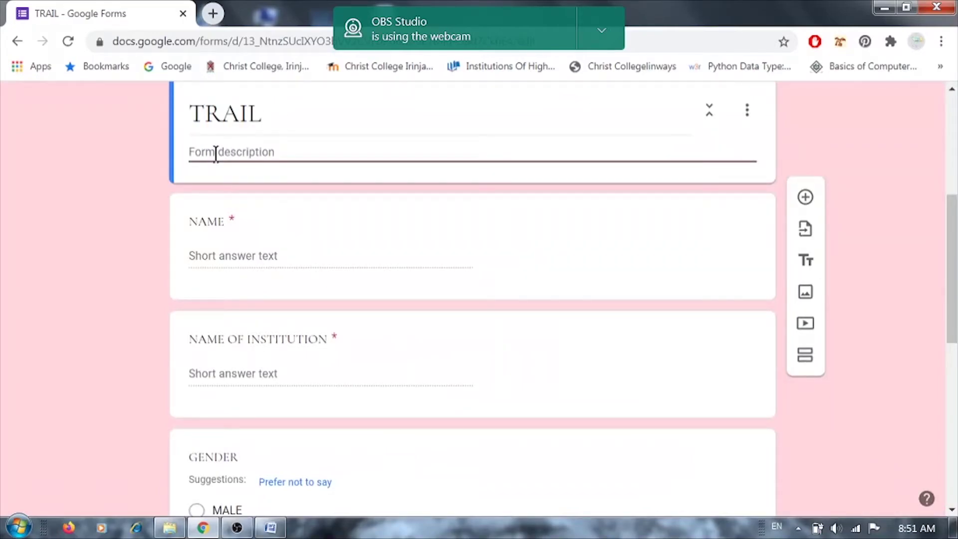
pyautogui.write('FILL')
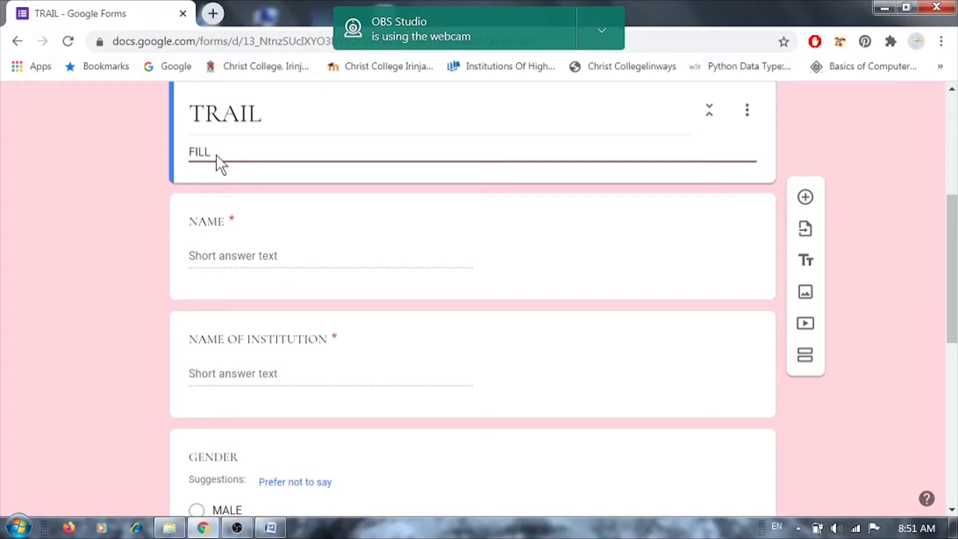
# Delete the untitled second section below the CERTIFICATES question.
pyautogui.moveTo(947, 259); pyautogui.dragTo(955, 420)
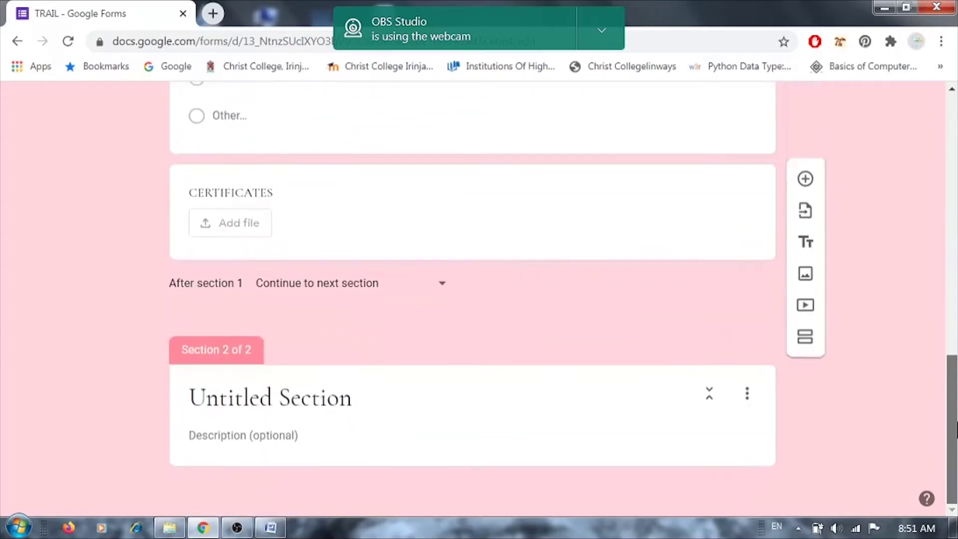
pyautogui.click(748, 397)
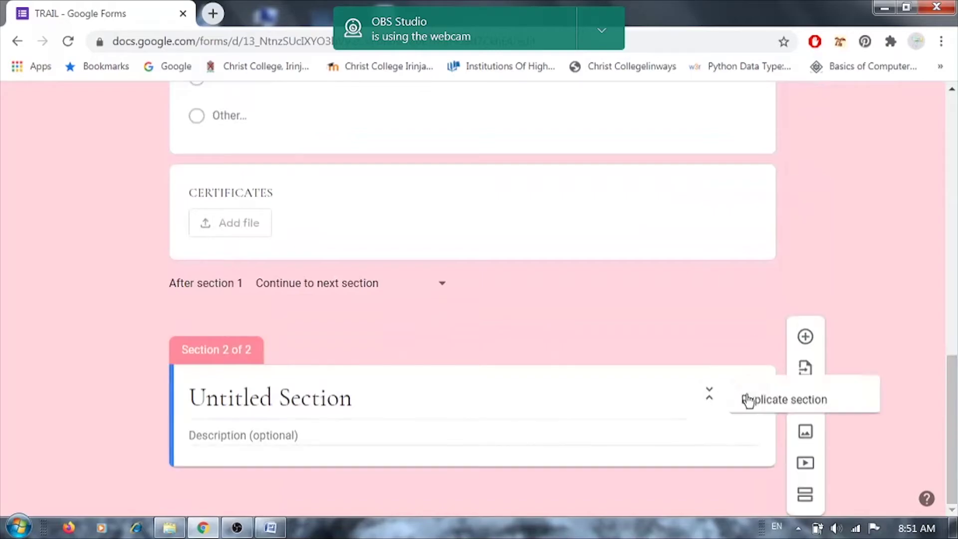
pyautogui.click(758, 441)
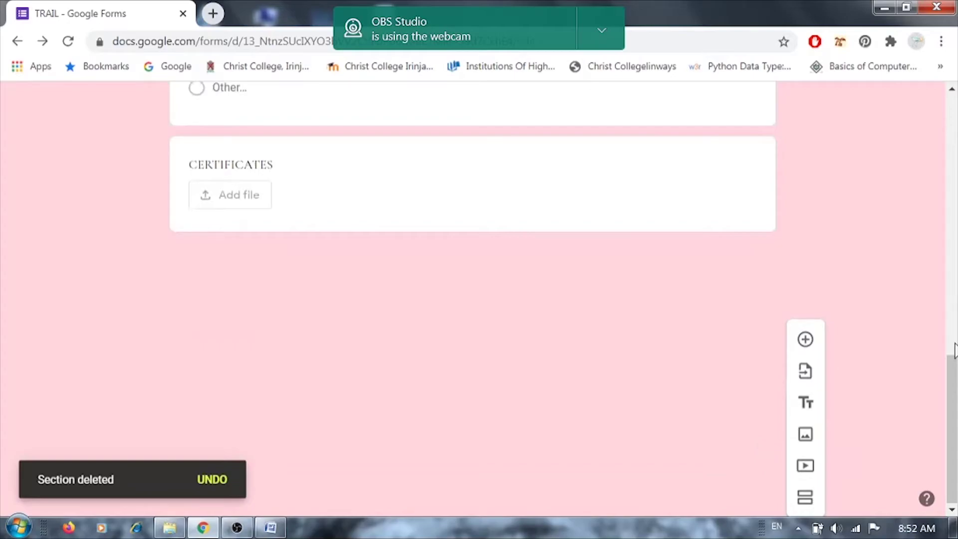
# Preview the form as respondents see it, dismissing the webcam notification, and close the preview to return to the editor.
pyautogui.scroll(4, 955, 386)
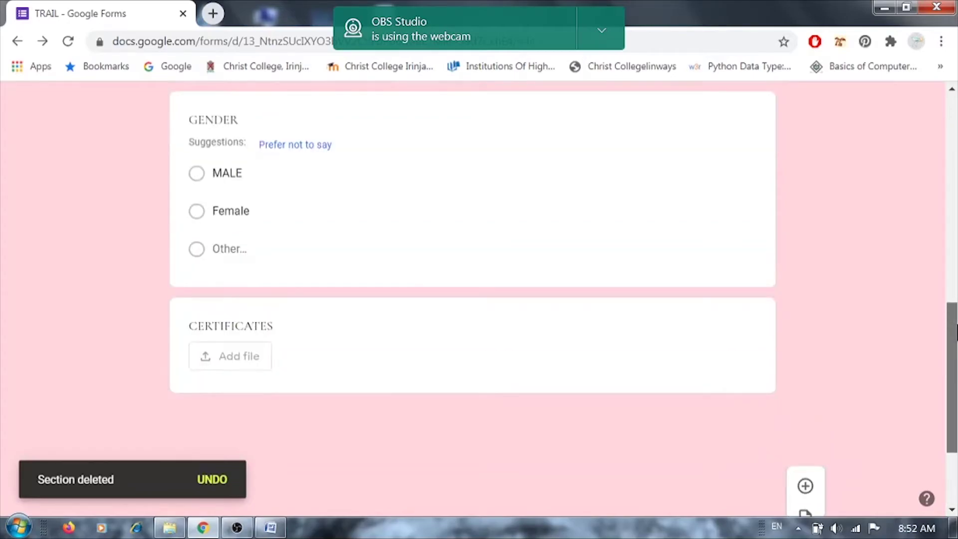
pyautogui.scroll(7, 955, 282)
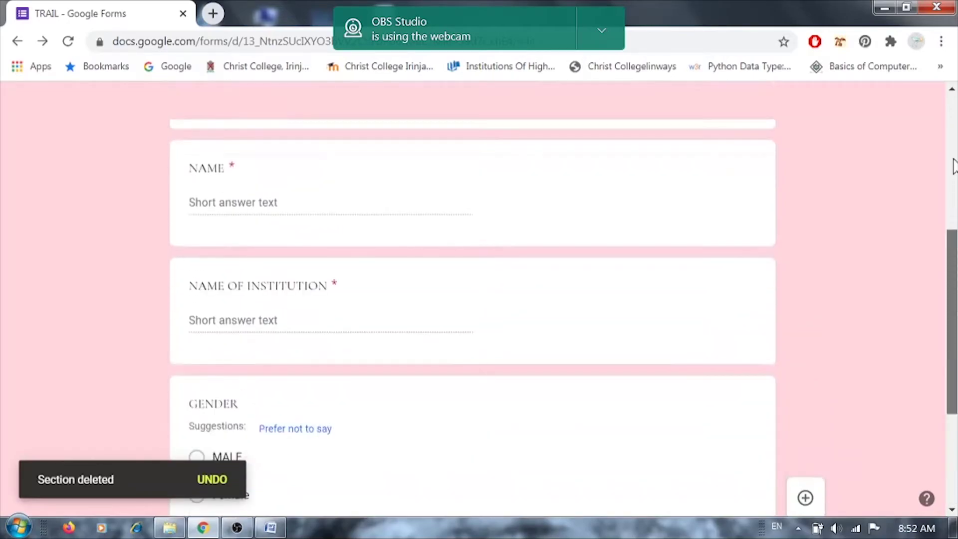
pyautogui.scroll(1, 949, 99)
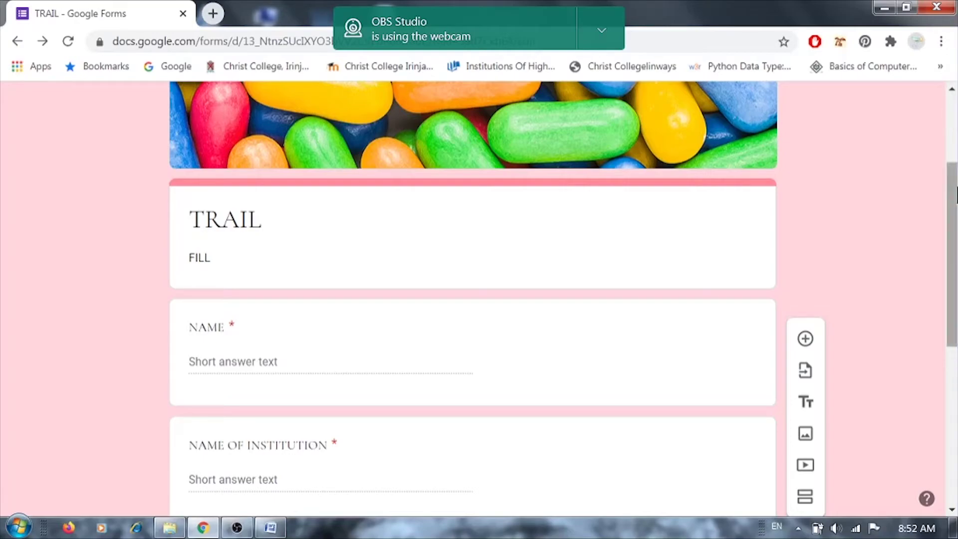
pyautogui.moveTo(947, 182); pyautogui.dragTo(955, 134)
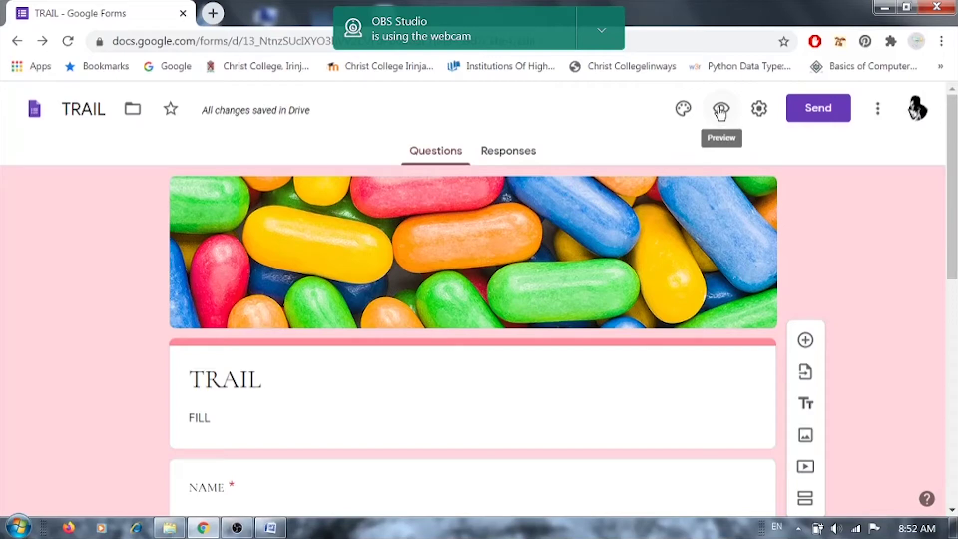
pyautogui.click(721, 111)
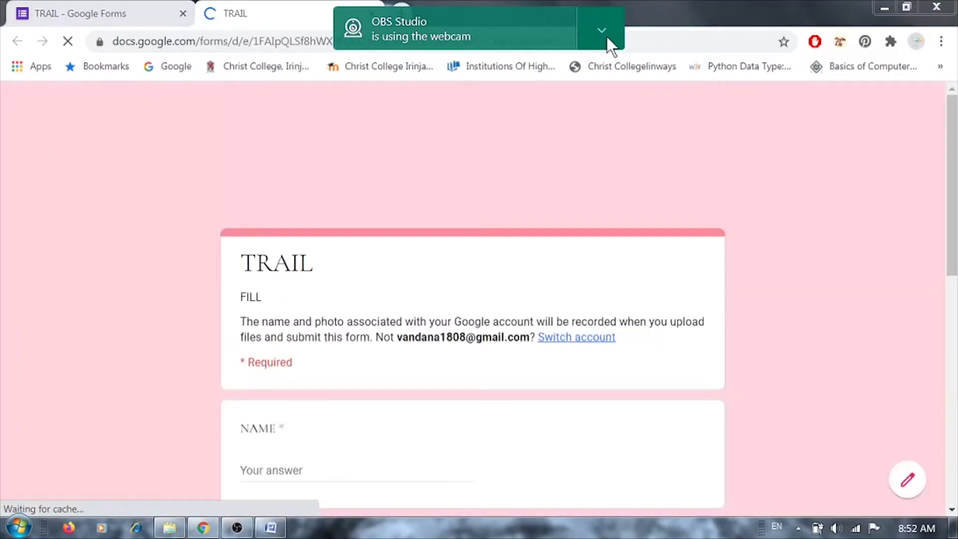
pyautogui.click(607, 42)
pyautogui.click(613, 68)
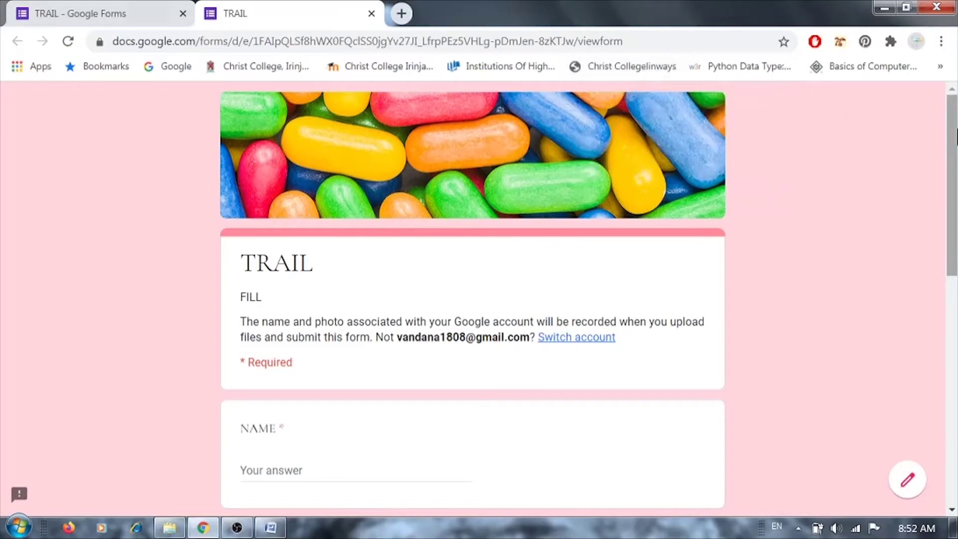
pyautogui.moveTo(955, 135)
pyautogui.mouseDown()
pyautogui.moveTo(956, 357)
pyautogui.moveTo(955, 117)
pyautogui.mouseUp()
pyautogui.click(137, 20)
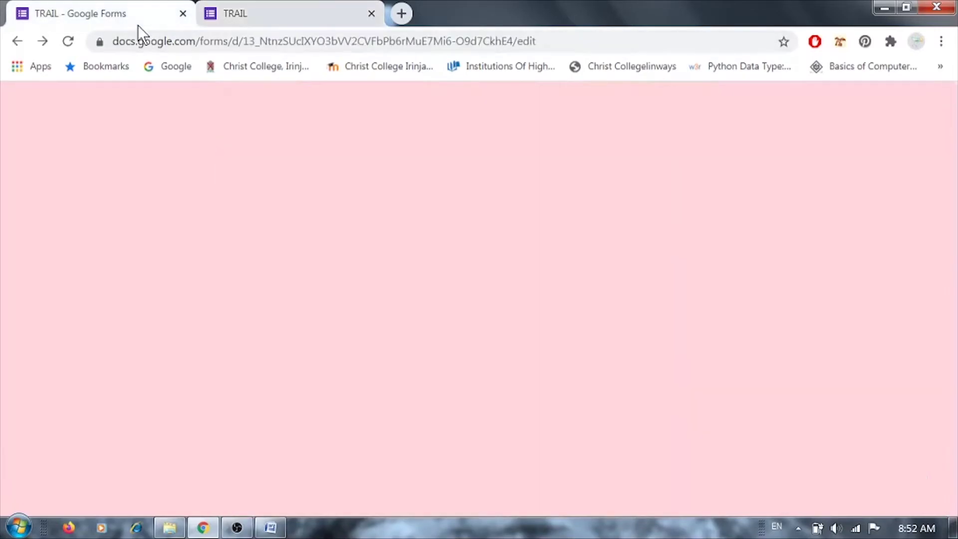
pyautogui.click(371, 13)
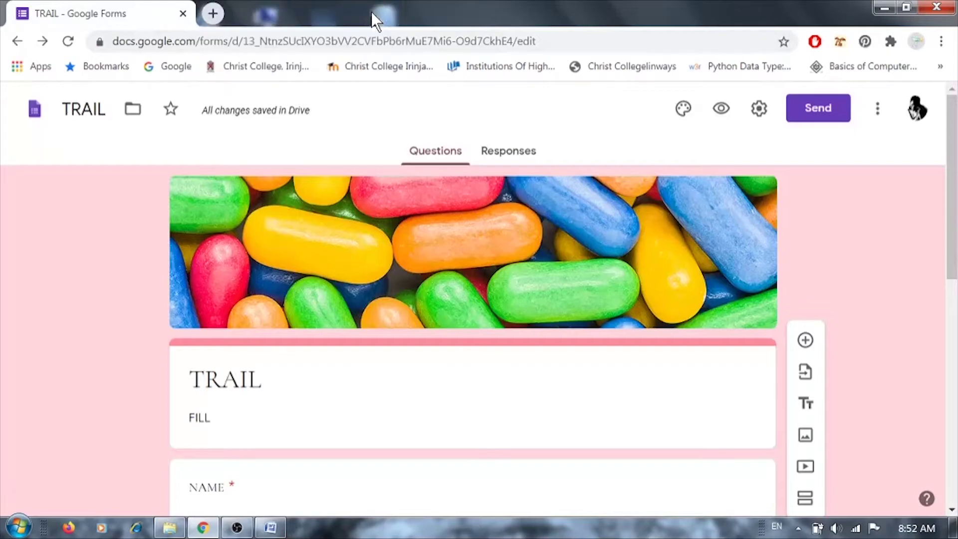
# In the form's general settings, limit respondents to 1 response and allow them to edit after submitting.
pyautogui.scroll(-1, 956, 148)
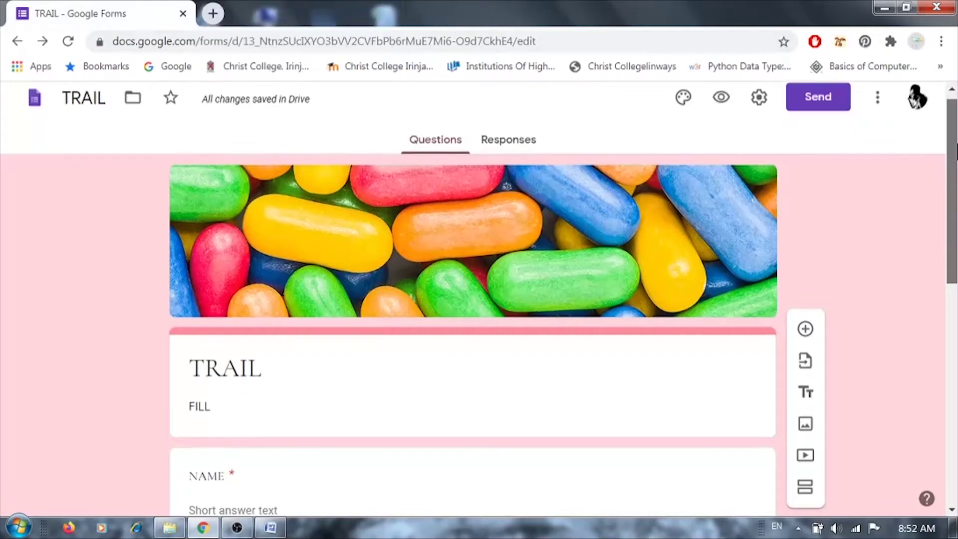
pyautogui.scroll(1, 955, 144)
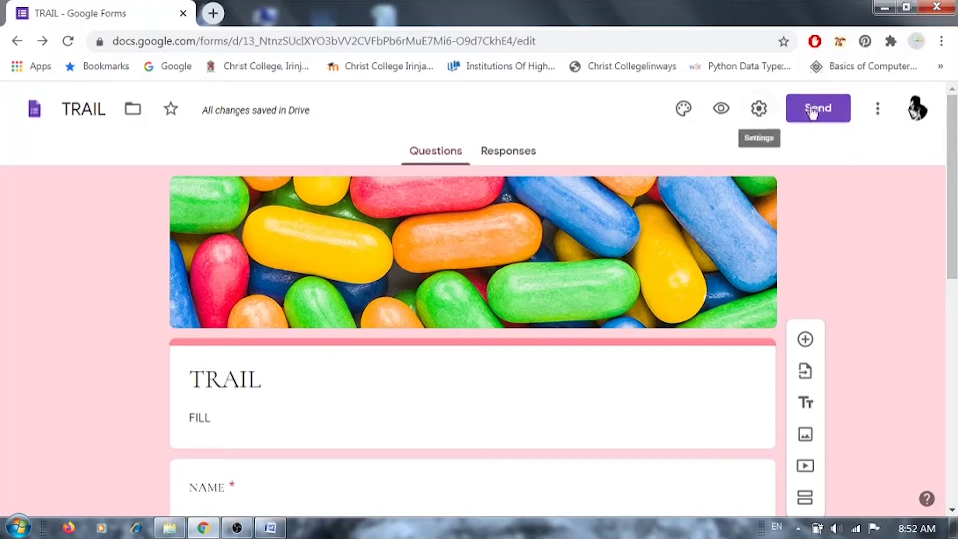
pyautogui.click(759, 110)
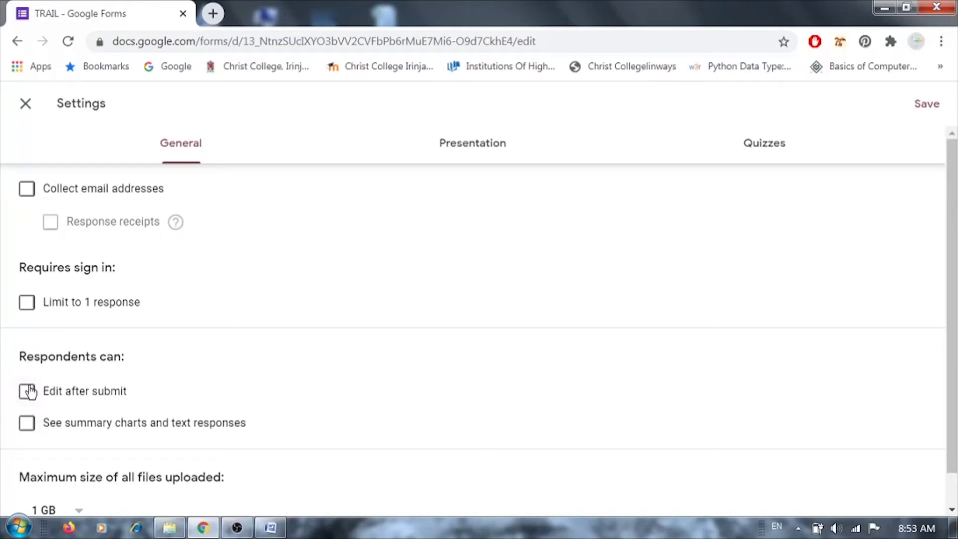
pyautogui.scroll(-1, 956, 386)
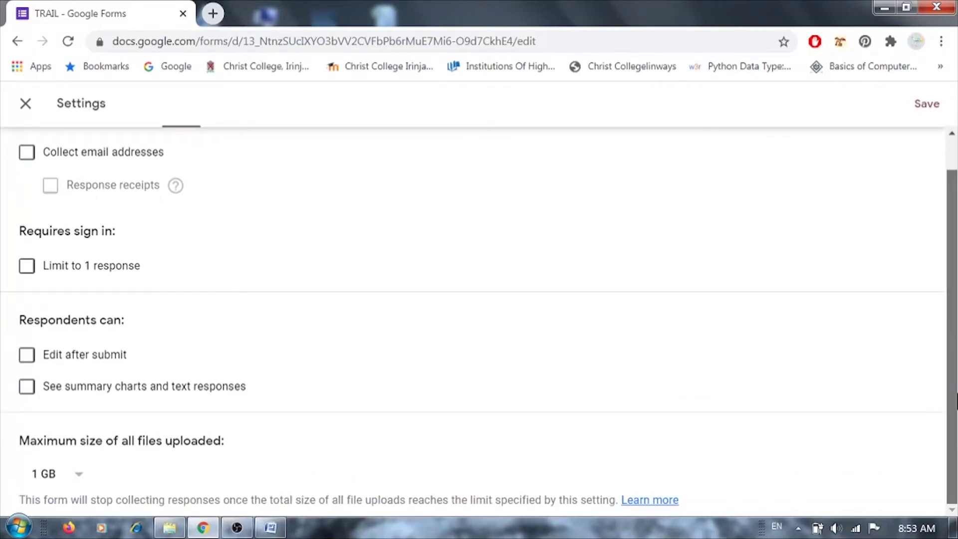
pyautogui.scroll(1, 956, 374)
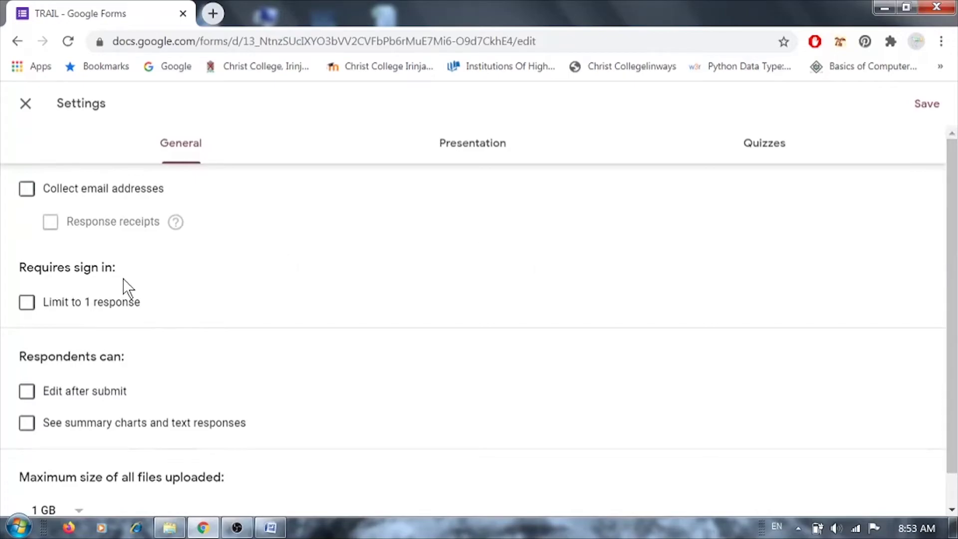
pyautogui.click(31, 305)
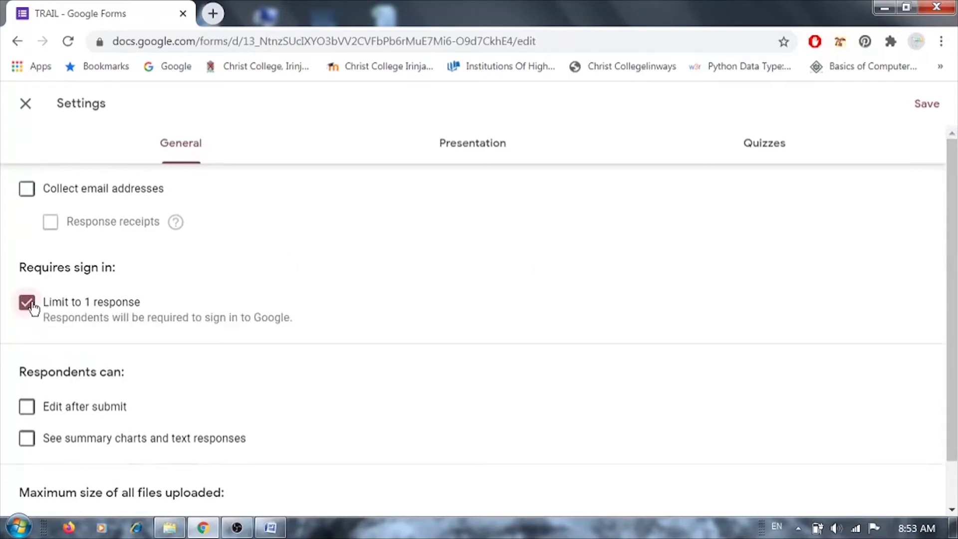
pyautogui.click(26, 412)
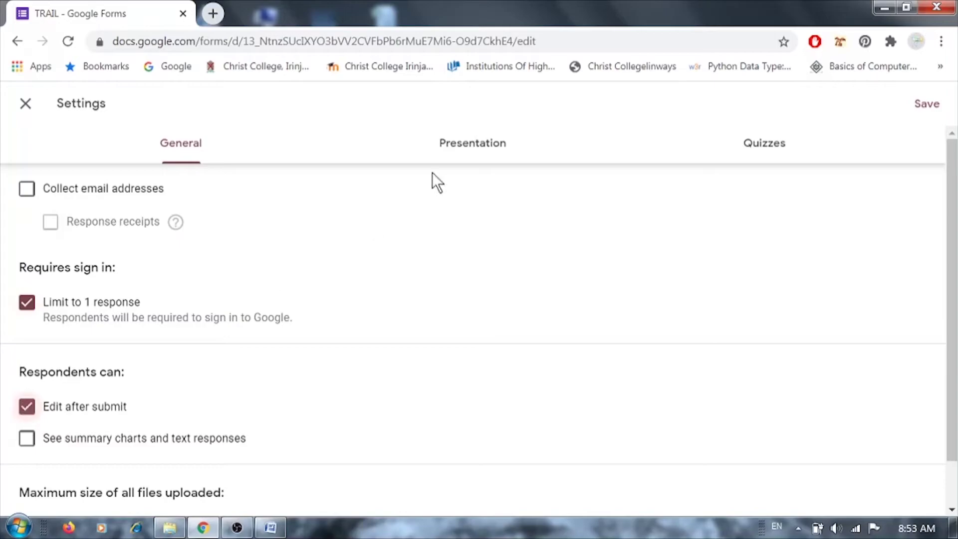
# Enable the progress bar in the presentation settings, switching the shuffled question order on and back off.
pyautogui.click(467, 152)
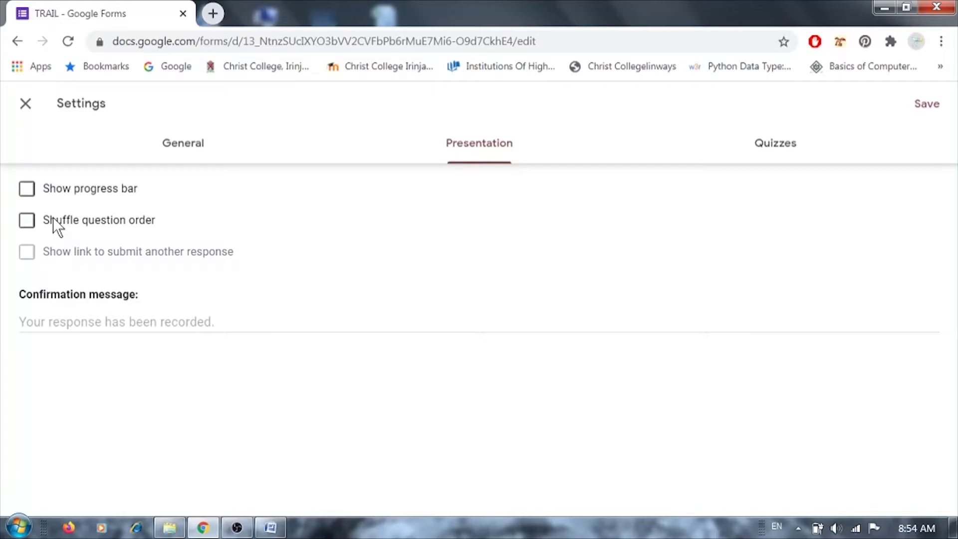
pyautogui.click(27, 222)
pyautogui.click(27, 190)
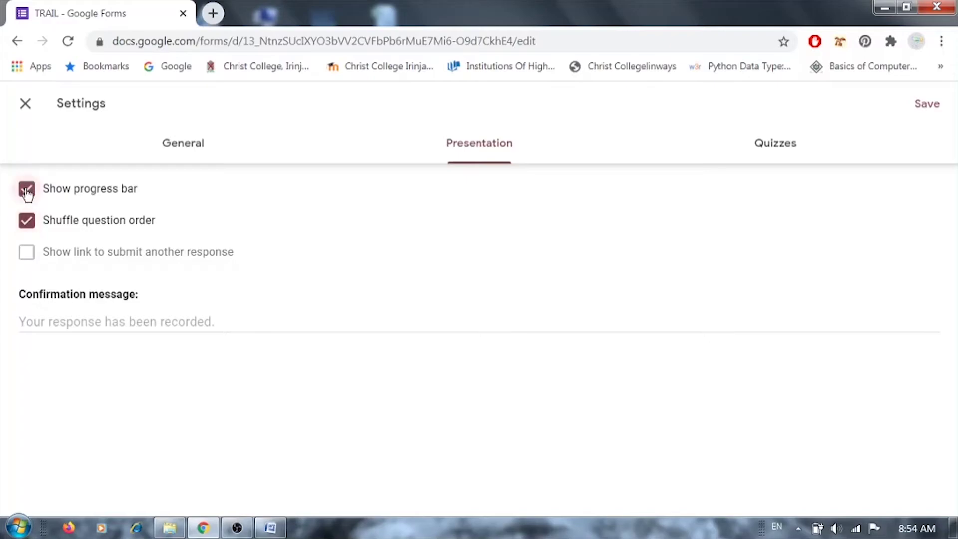
pyautogui.click(27, 223)
# Make the form a quiz and stop respondents from seeing missed questions, correct answers and point values.
pyautogui.click(782, 149)
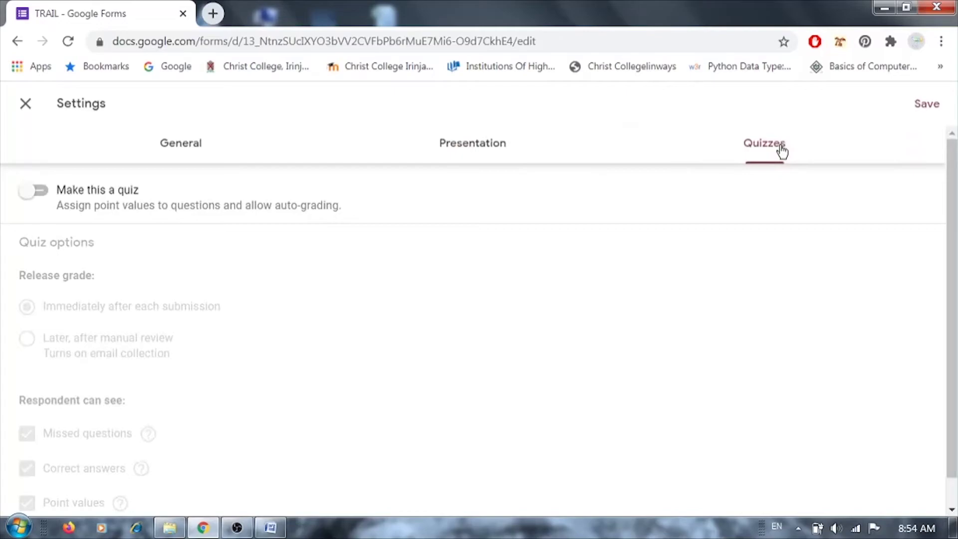
pyautogui.click(44, 193)
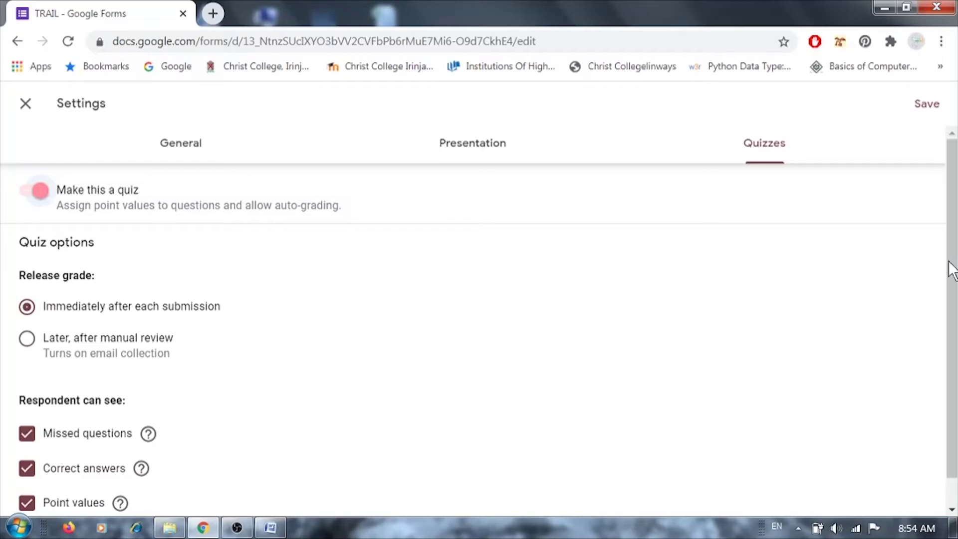
pyautogui.moveTo(952, 266); pyautogui.dragTo(955, 292)
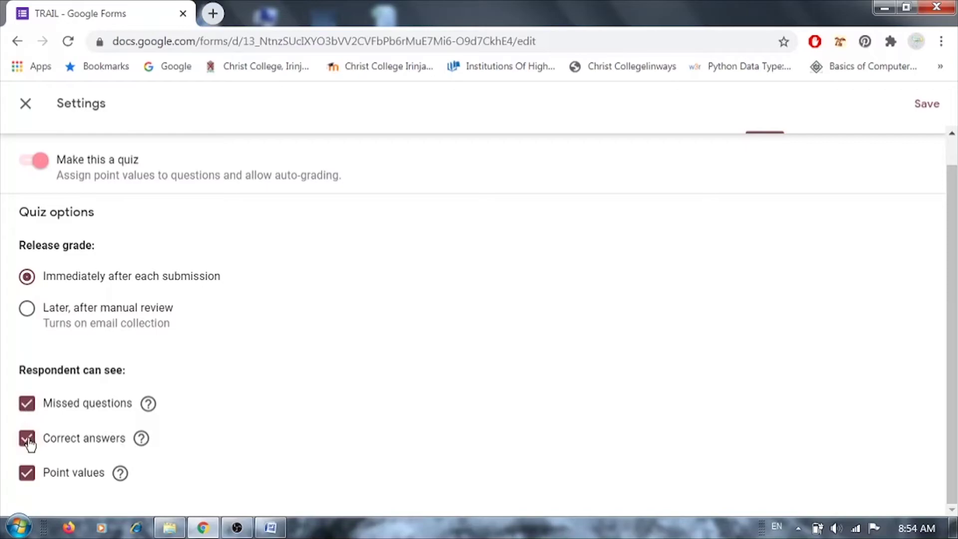
pyautogui.click(28, 474)
pyautogui.click(28, 440)
pyautogui.click(27, 406)
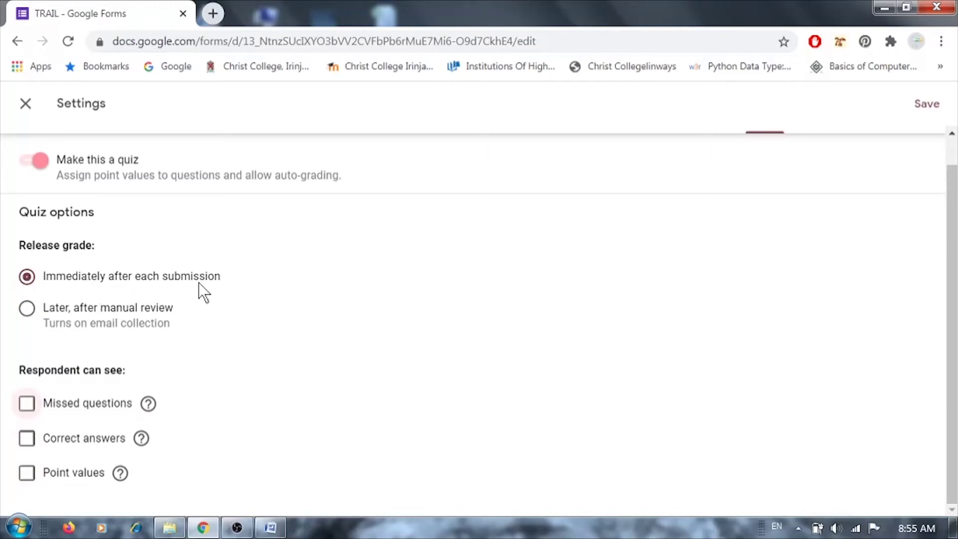
# Set grade release to after manual review and back to immediately after each submission, turn off the quiz option and save the settings.
pyautogui.click(27, 307)
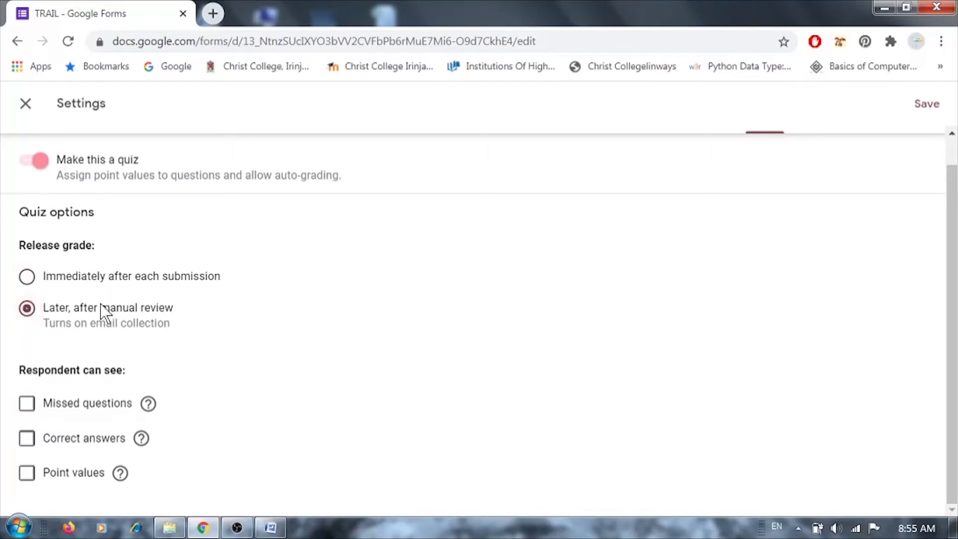
pyautogui.click(27, 279)
pyautogui.click(31, 163)
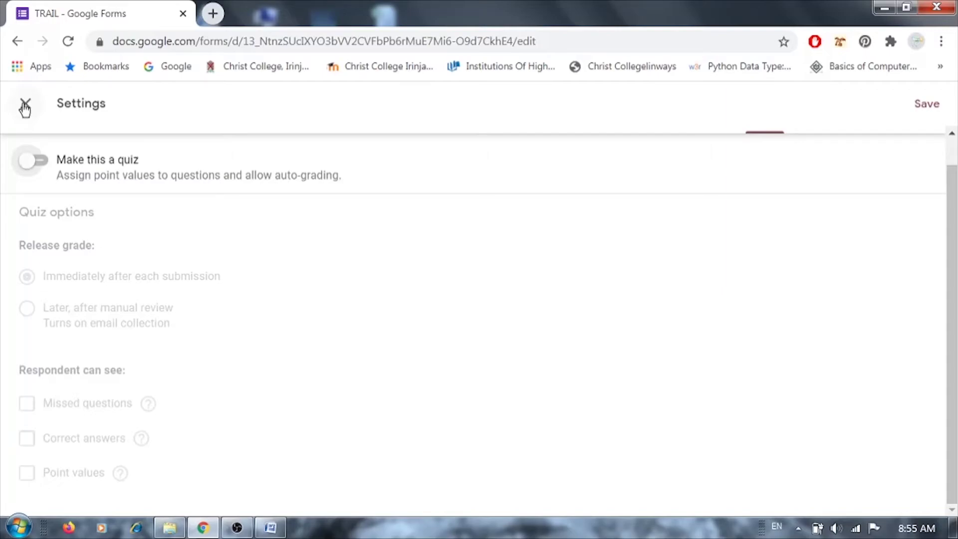
pyautogui.click(925, 106)
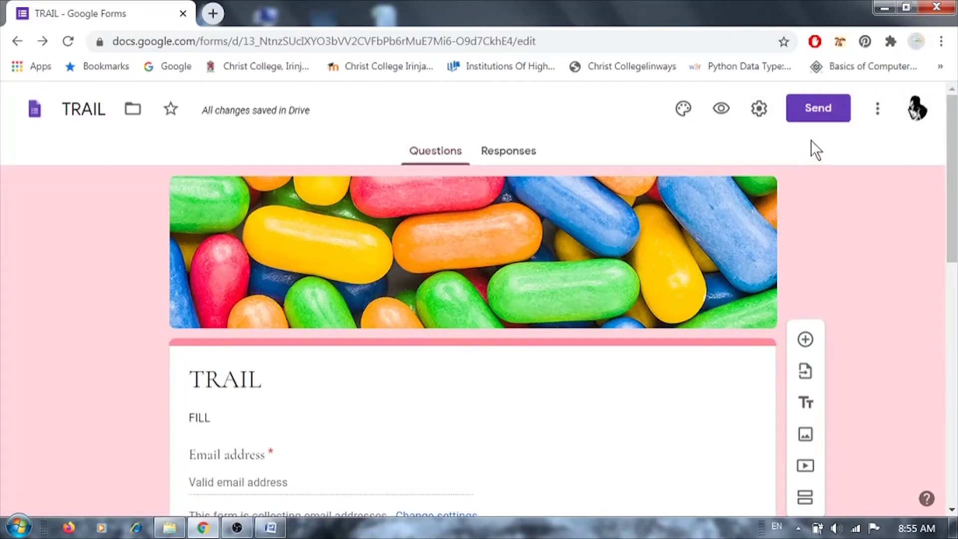
# In the form's sending options, shorten the share link, check the HTML embed option and close the sending options.
pyautogui.click(814, 110)
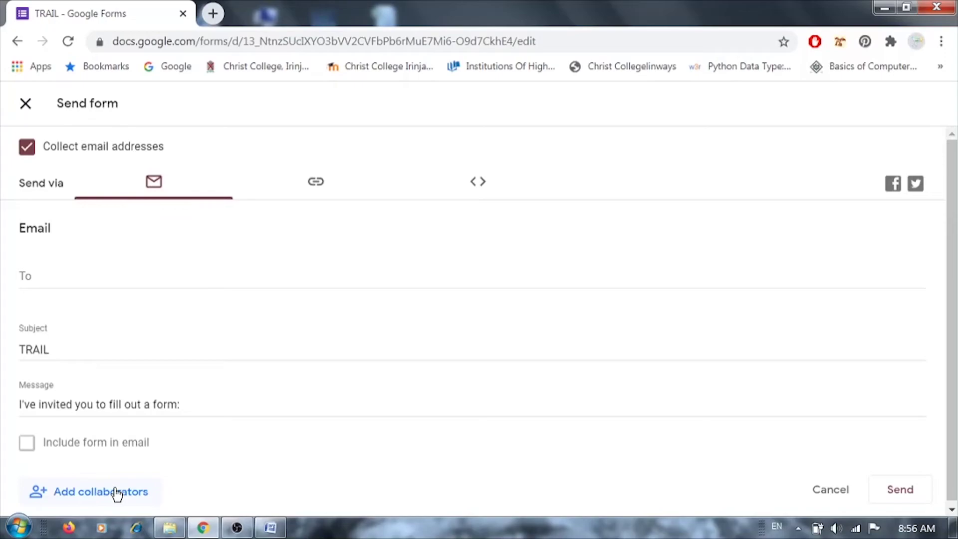
pyautogui.click(317, 184)
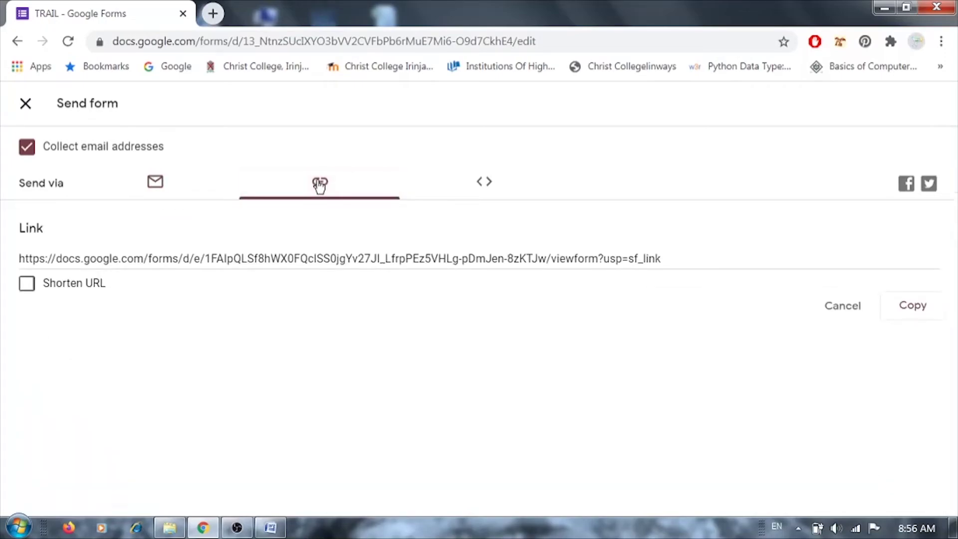
pyautogui.click(28, 285)
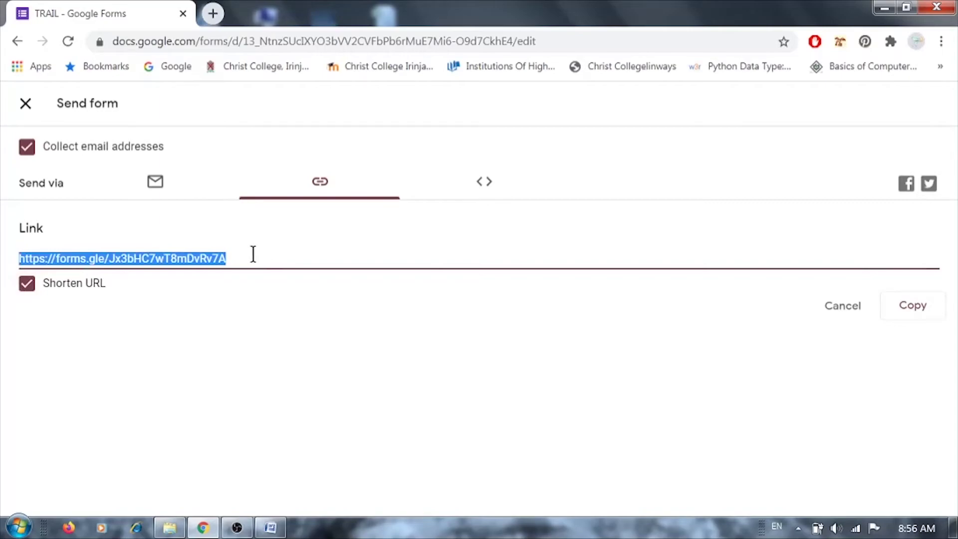
pyautogui.click(484, 183)
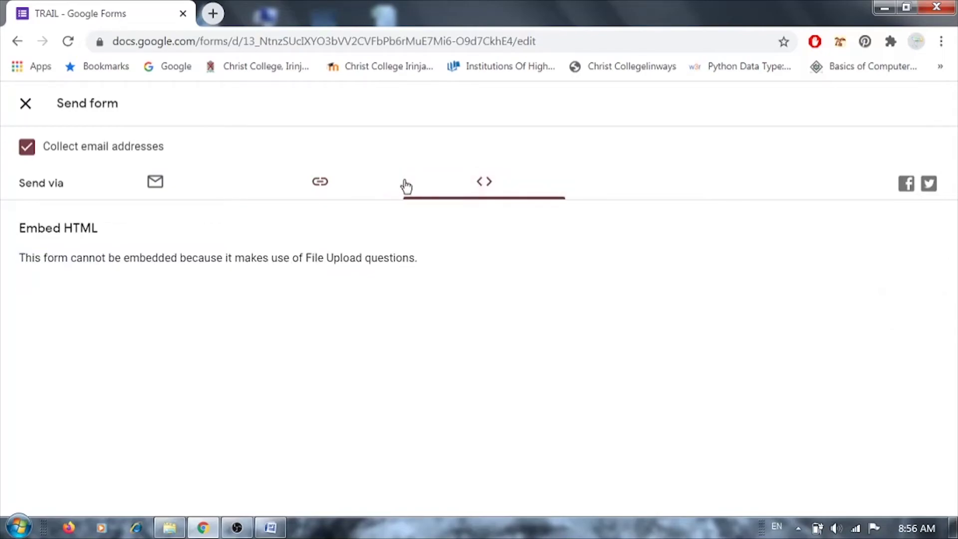
pyautogui.click(329, 193)
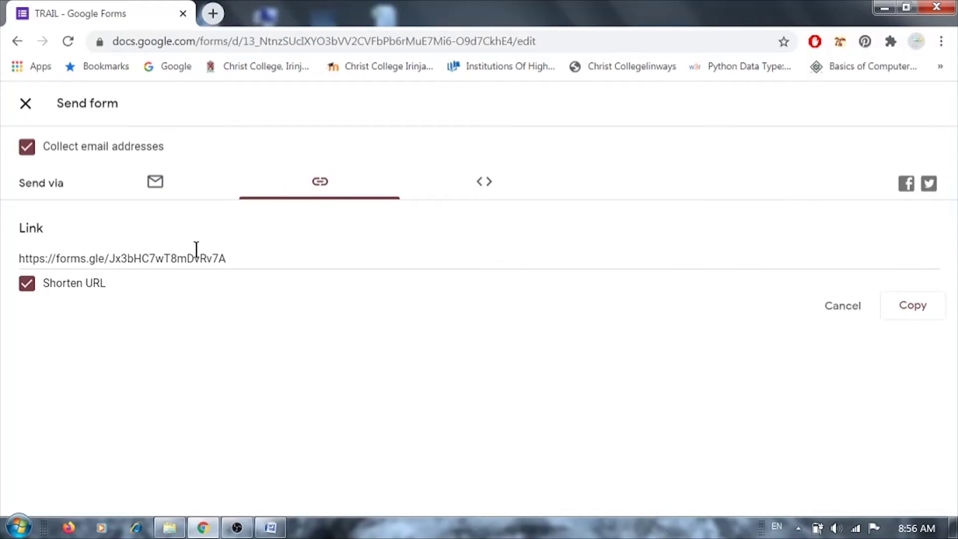
pyautogui.click(26, 102)
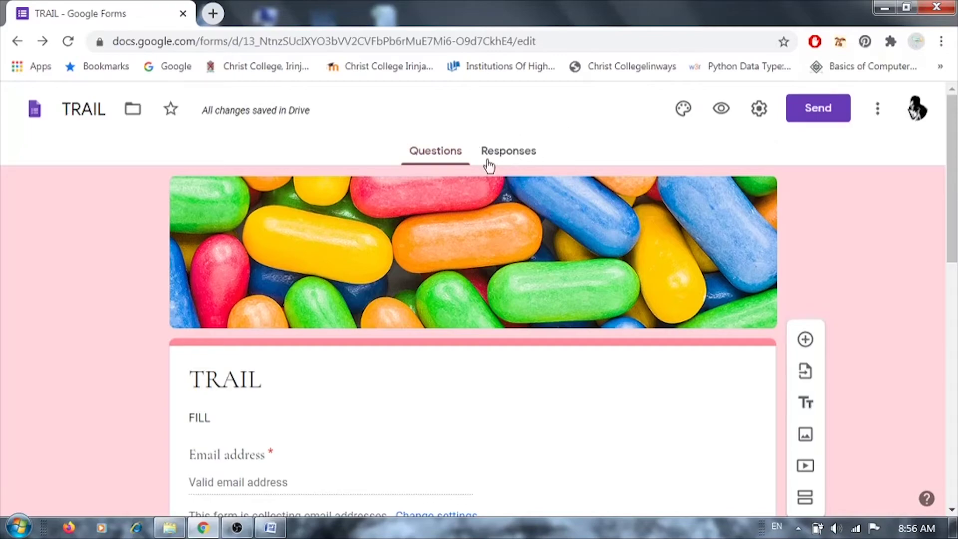
# In the form's responses, stop accepting responses and switch accepting them back on.
pyautogui.click(511, 157)
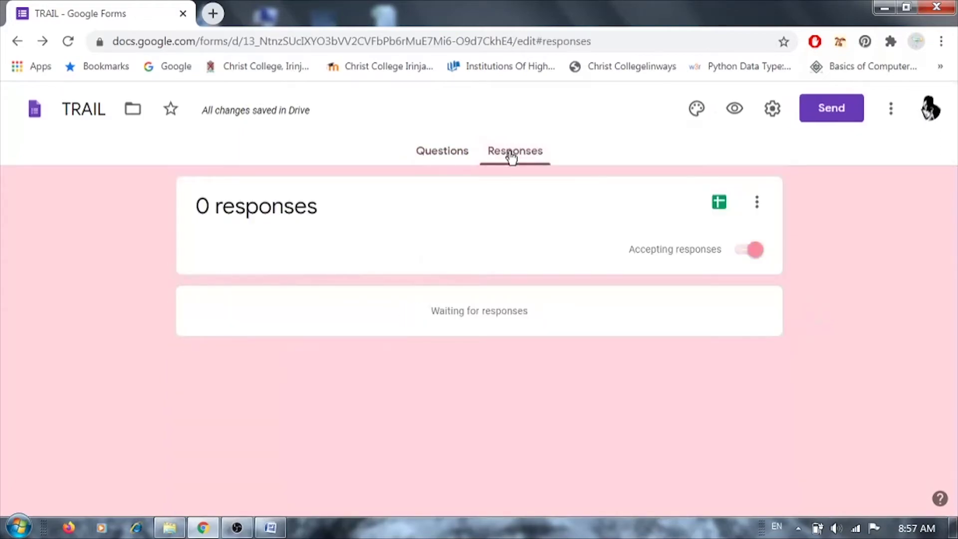
pyautogui.click(744, 254)
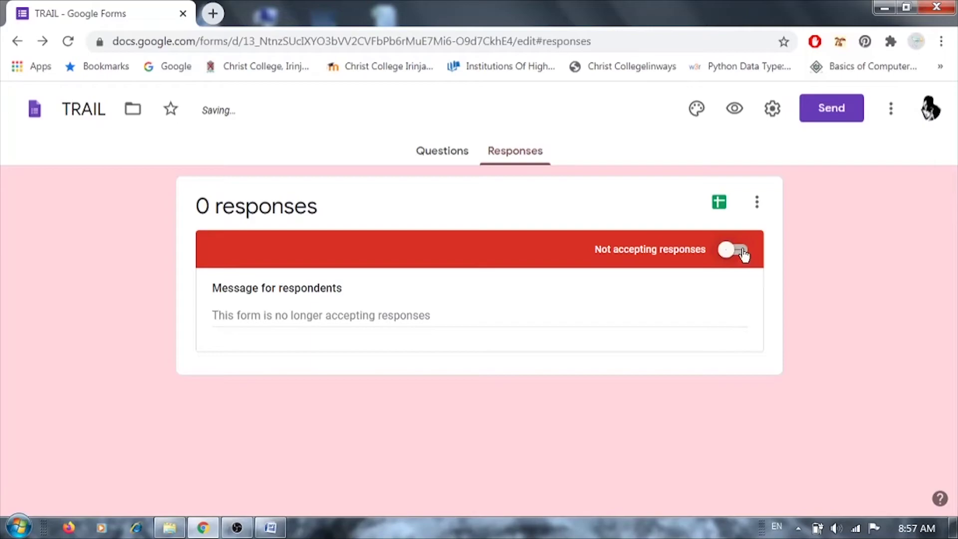
pyautogui.click(744, 253)
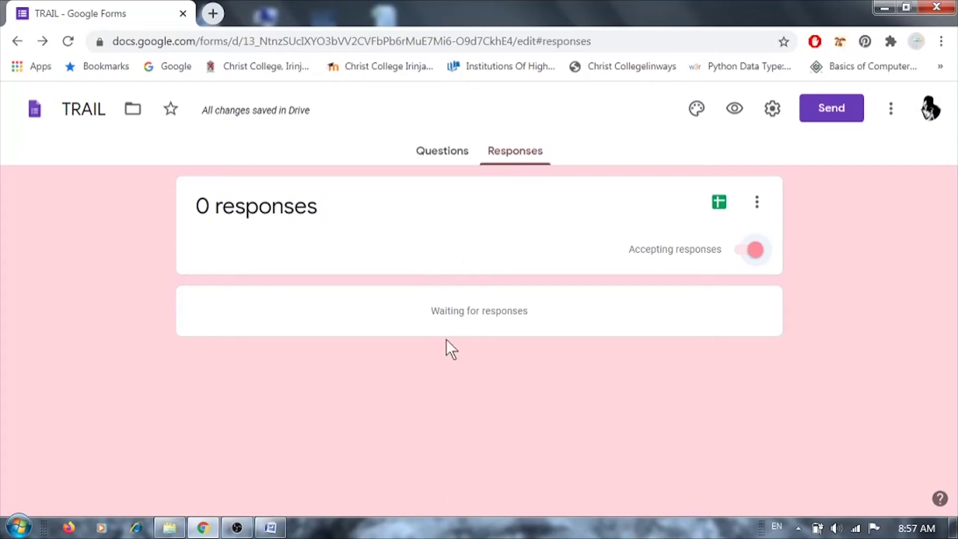
# Create a new spreadsheet named TRAIL as the form's response destination, view its column headings and close it.
pyautogui.click(719, 204)
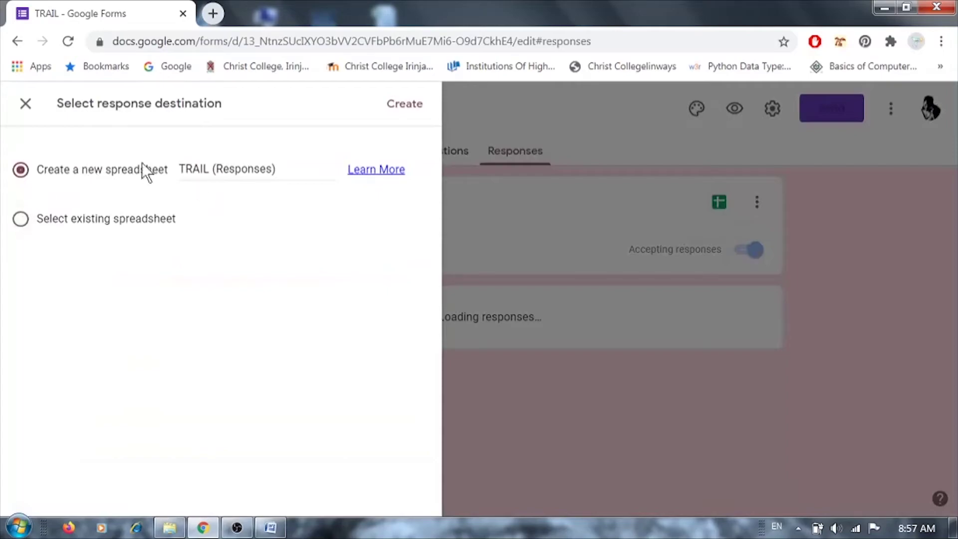
pyautogui.click(278, 169)
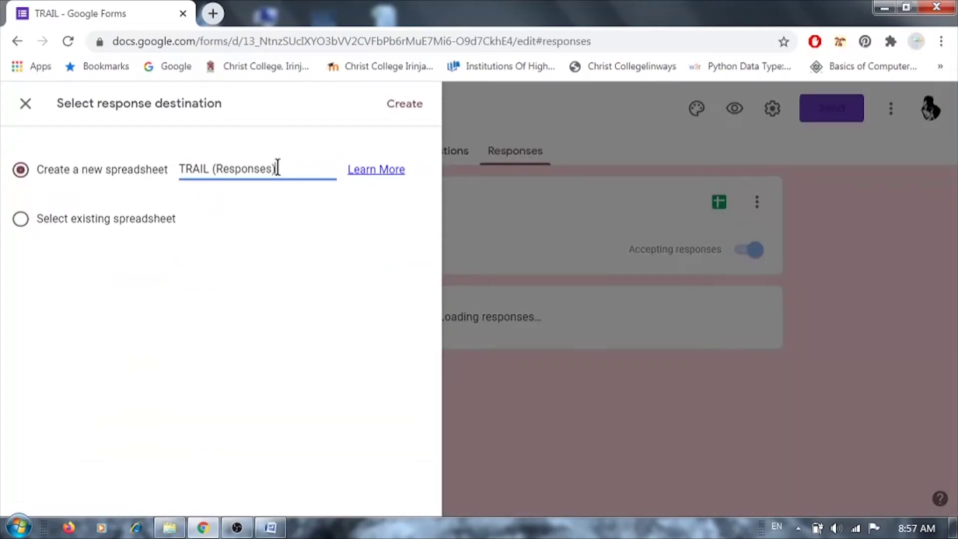
pyautogui.press('BackSpace')
pyautogui.press('BackSpace')
pyautogui.press('BackSpace')
pyautogui.press('BackSpace')
pyautogui.press('BackSpace')
pyautogui.press('BackSpace')
pyautogui.press('BackSpace')
pyautogui.press('BackSpace')
pyautogui.press('BackSpace')
pyautogui.press('BackSpace')
pyautogui.press('BackSpace')
pyautogui.press('BackSpace')
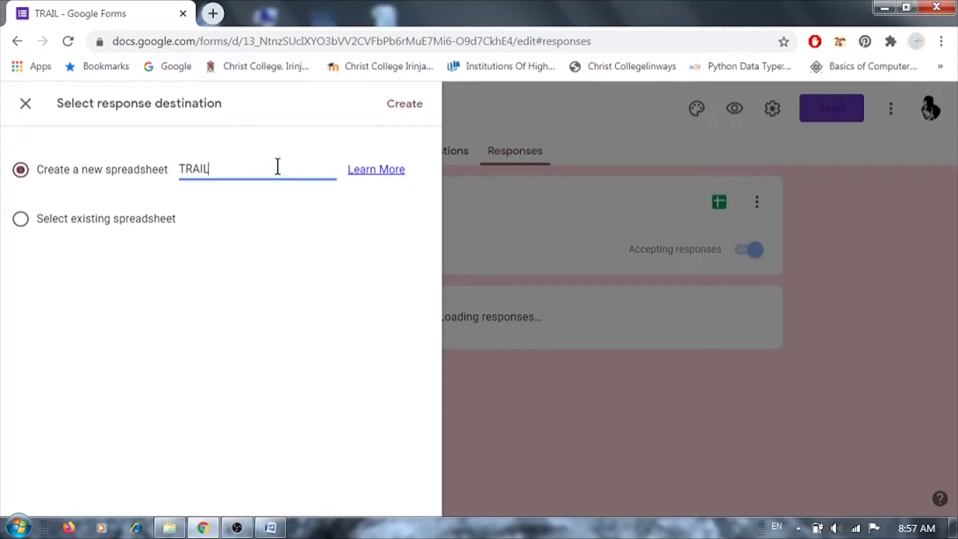
pyautogui.click(405, 105)
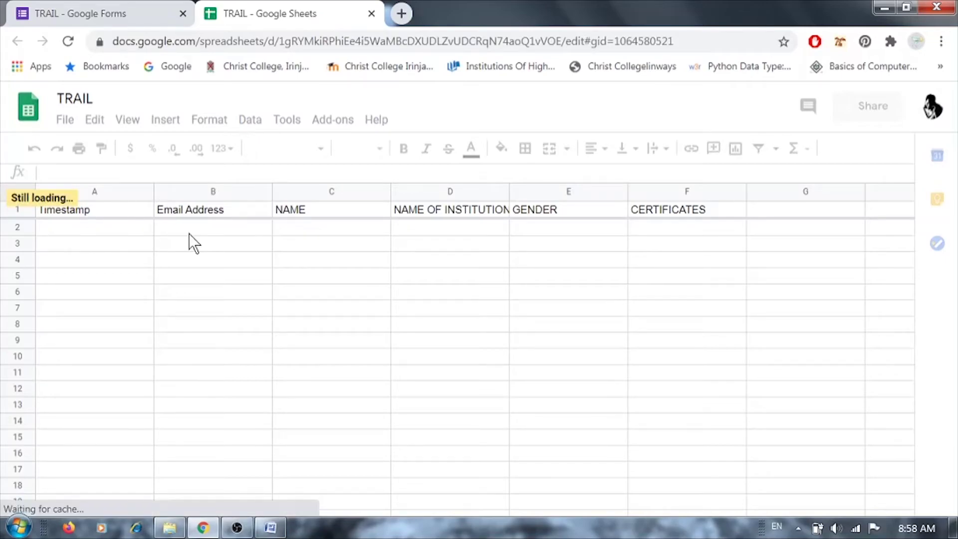
pyautogui.click(371, 13)
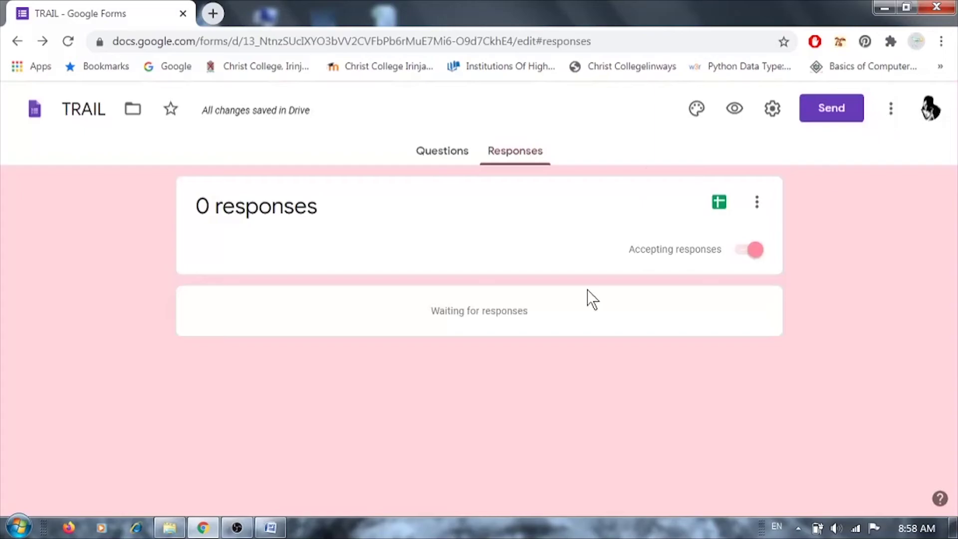
pyautogui.hotkey('shift', 'F10')
pyautogui.click(890, 107)
pyautogui.click(891, 106)
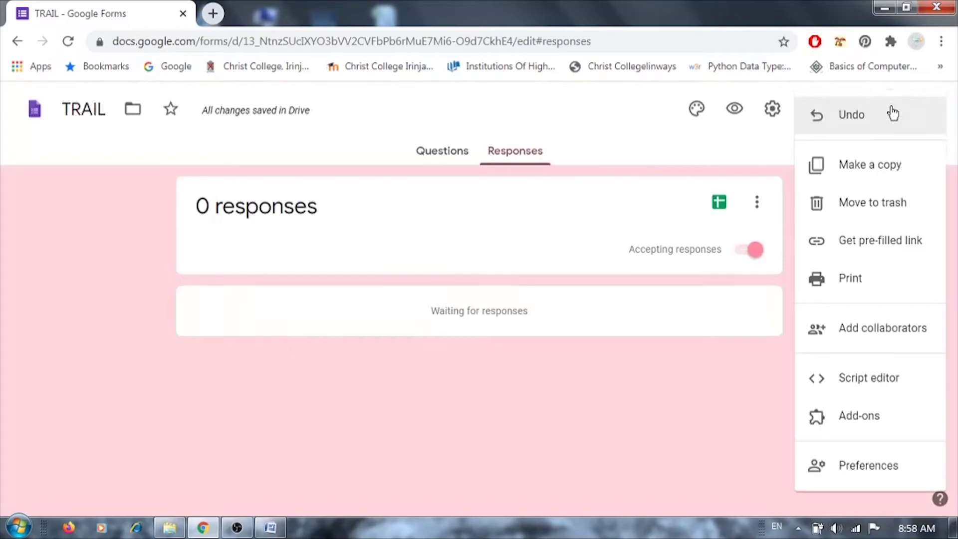
pyautogui.click(692, 420)
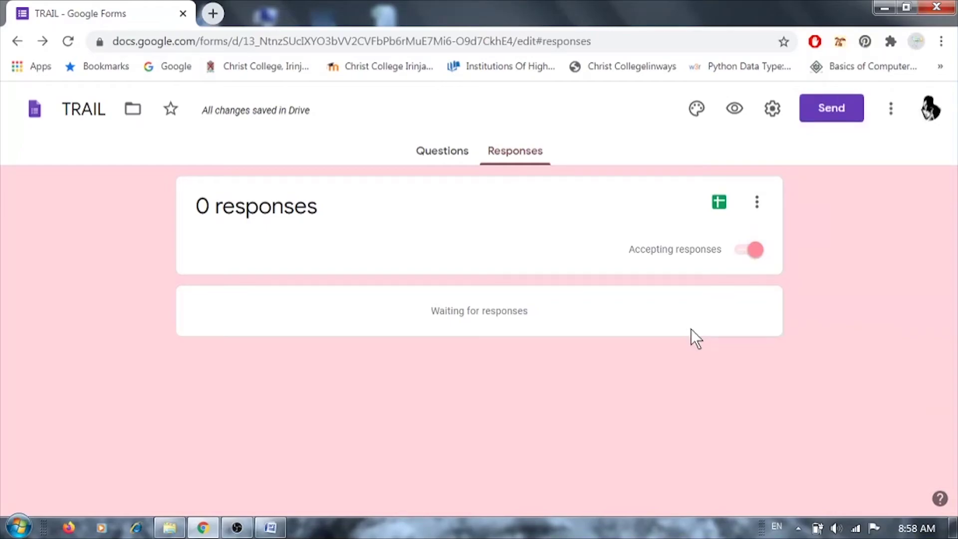
pyautogui.click(743, 251)
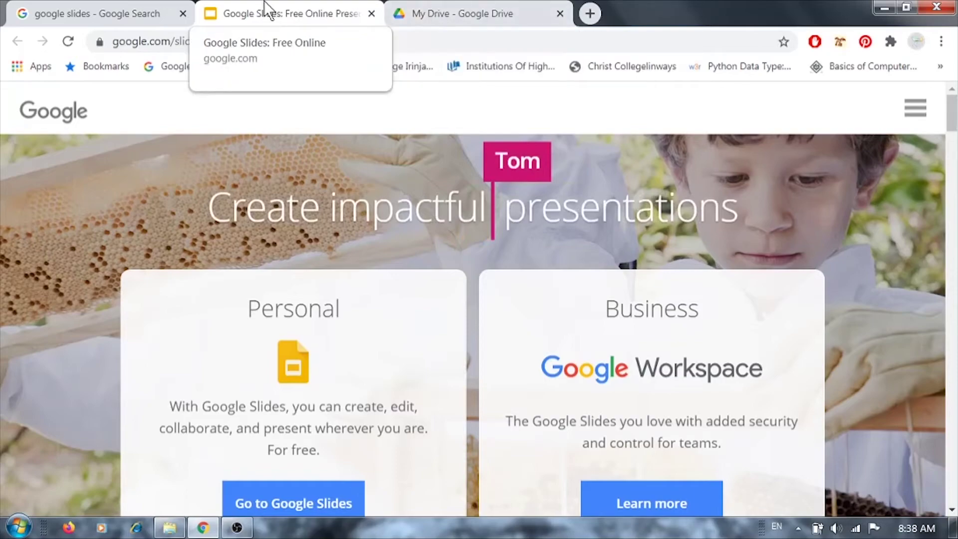
# Examine the ways to reach Google Slides: the search results, its product page and Google Drive's options for a new presentation.
pyautogui.click(141, 10)
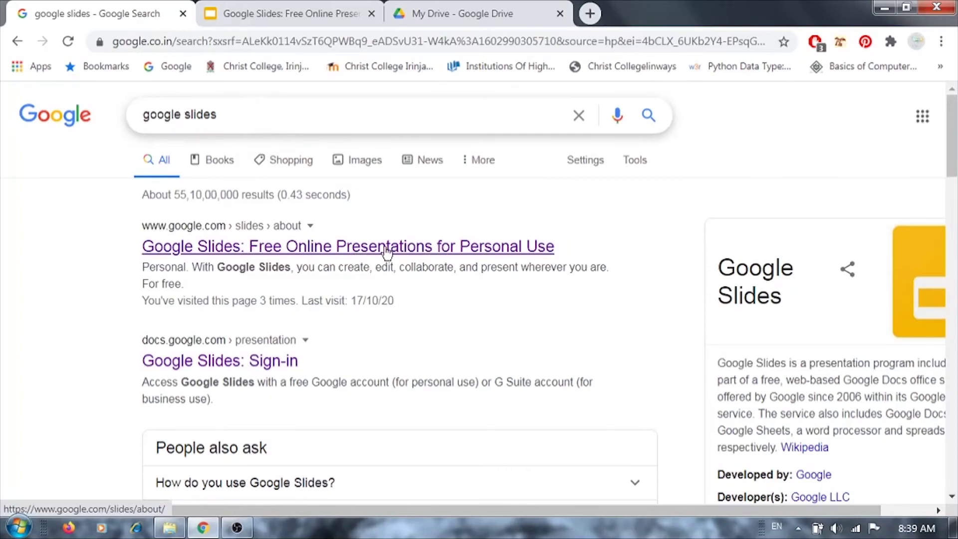
pyautogui.click(272, 7)
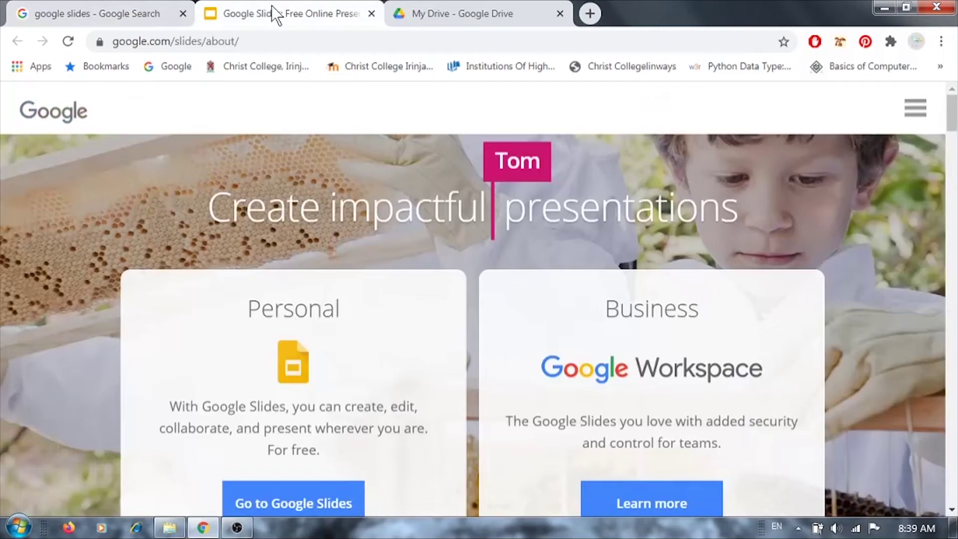
pyautogui.click(419, 6)
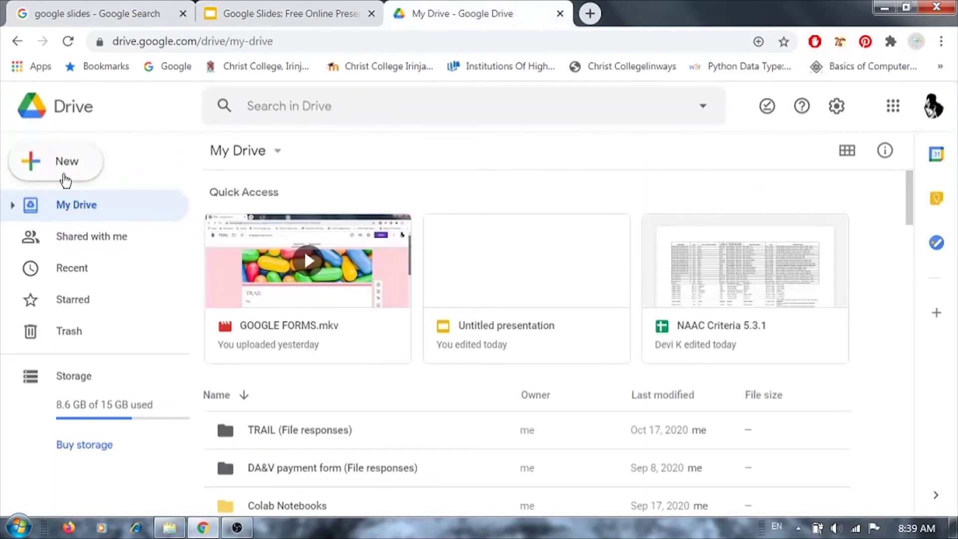
pyautogui.click(61, 161)
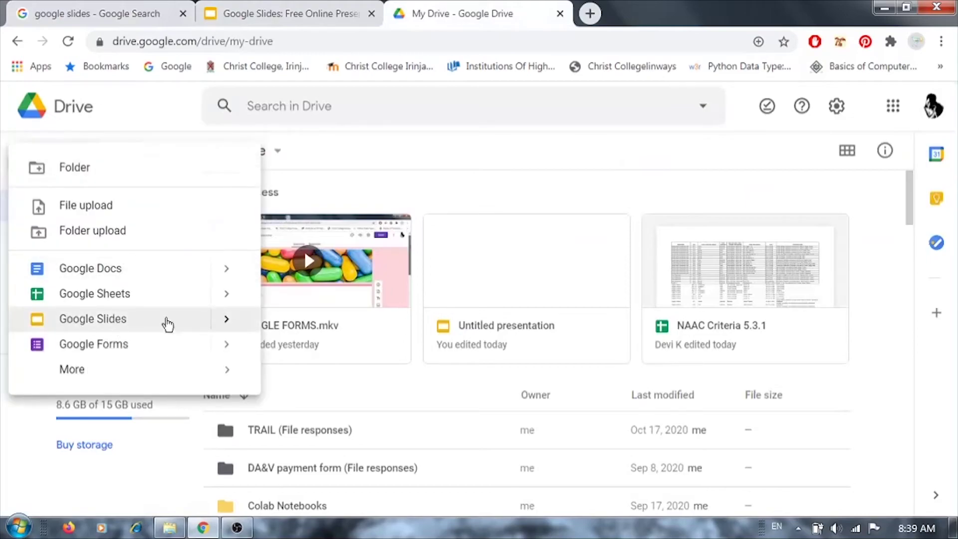
pyautogui.click(227, 322)
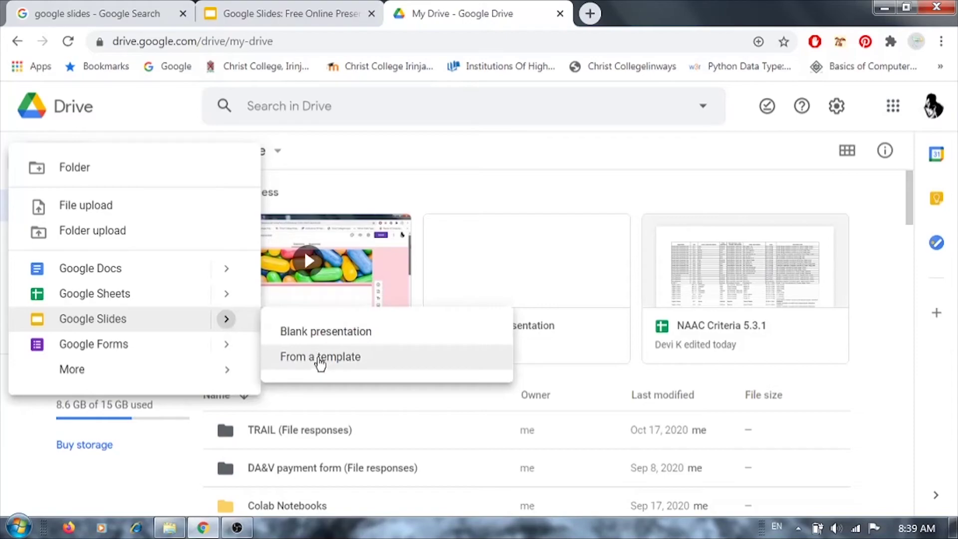
# Switch to Google Slides from its product page for personal use and close the Google search and Drive pages.
pyautogui.click(278, 13)
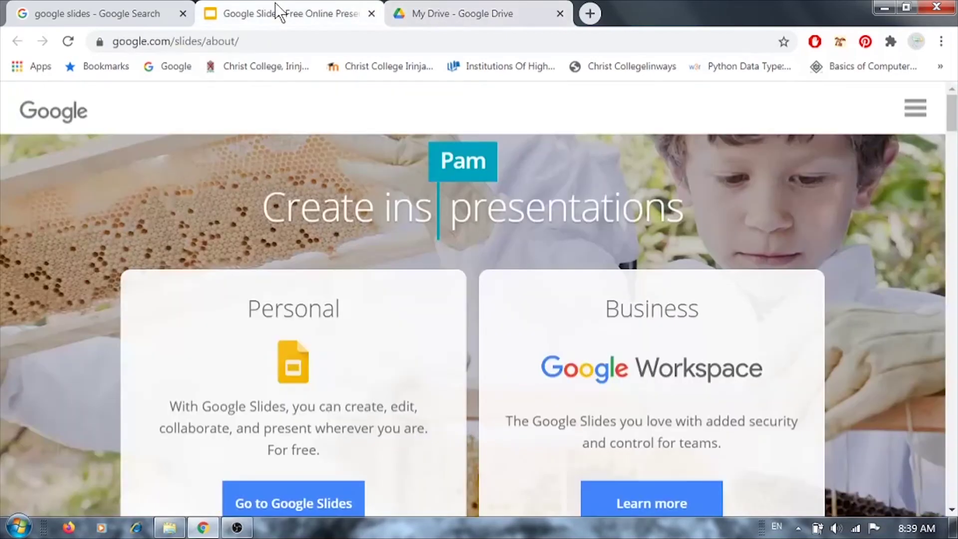
pyautogui.click(295, 504)
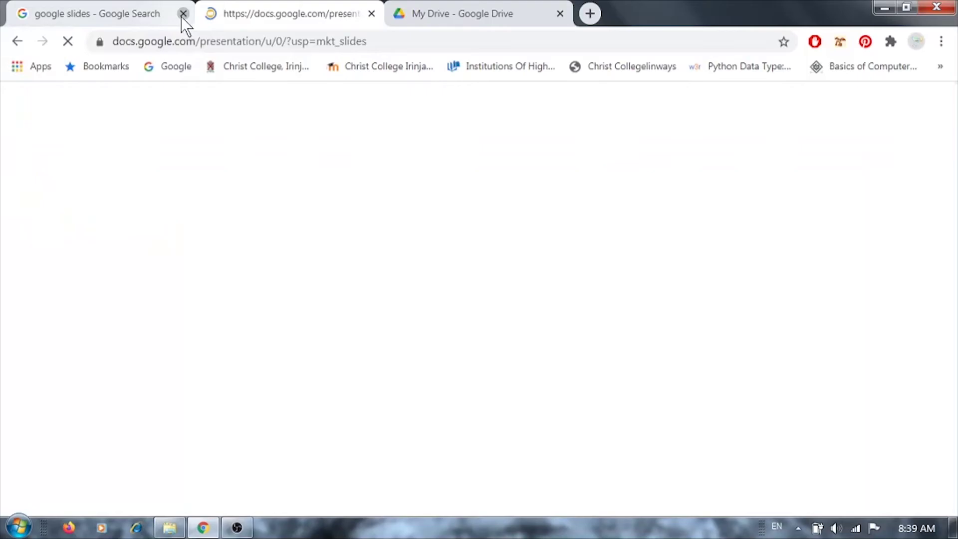
pyautogui.click(183, 13)
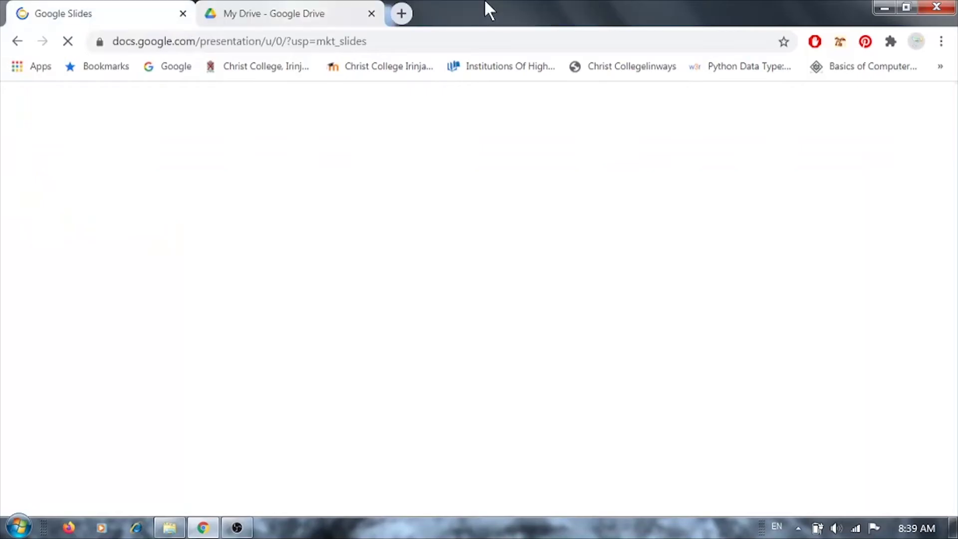
pyautogui.click(366, 13)
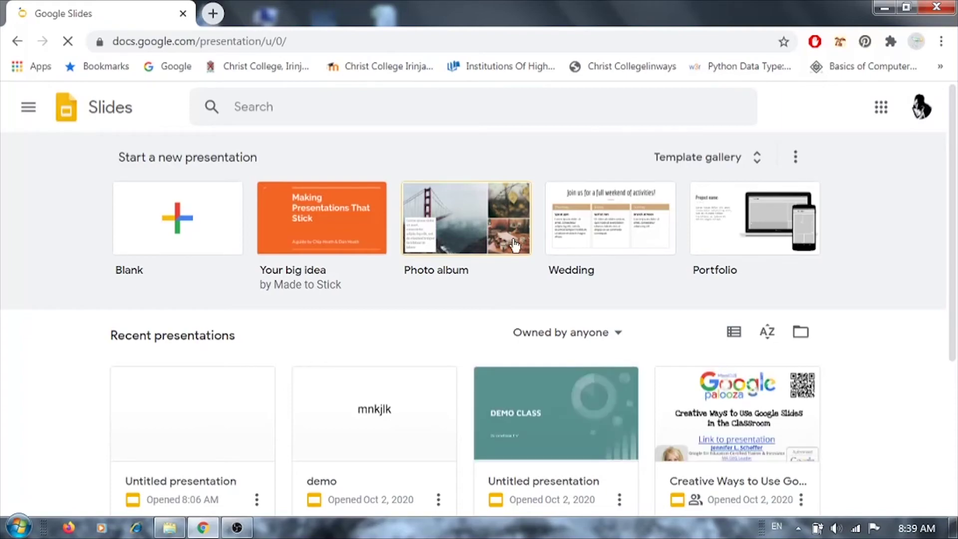
# Create a blank presentation and start renaming it, entering TR.
pyautogui.click(179, 221)
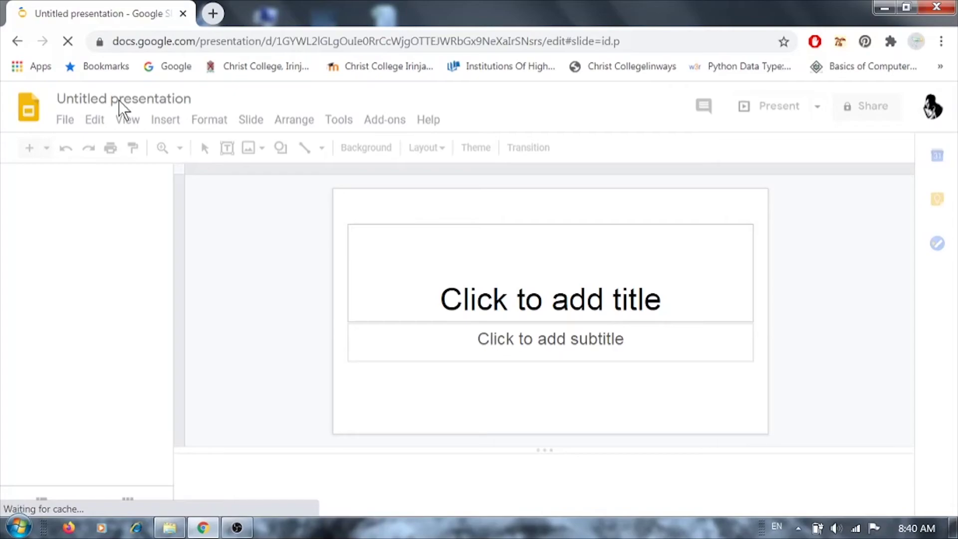
pyautogui.click(119, 100)
pyautogui.write('TR')
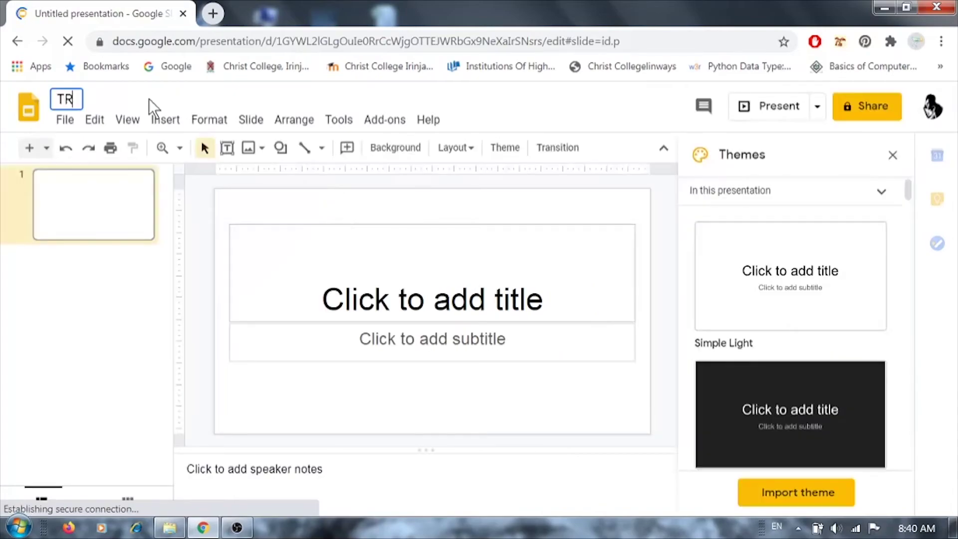